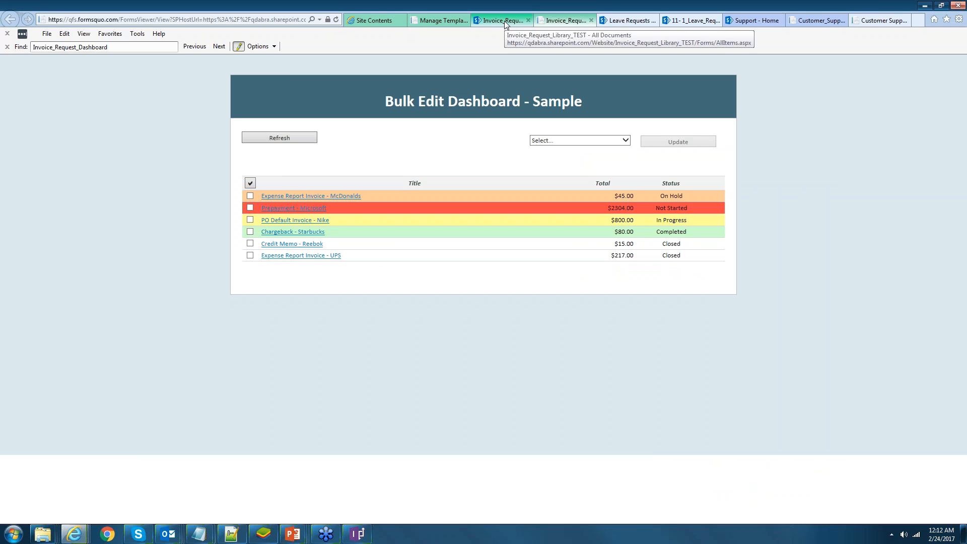
- Glance at the SharePoint invoice library page, then return to the Bulk Edit Dashboard
click(507, 24)
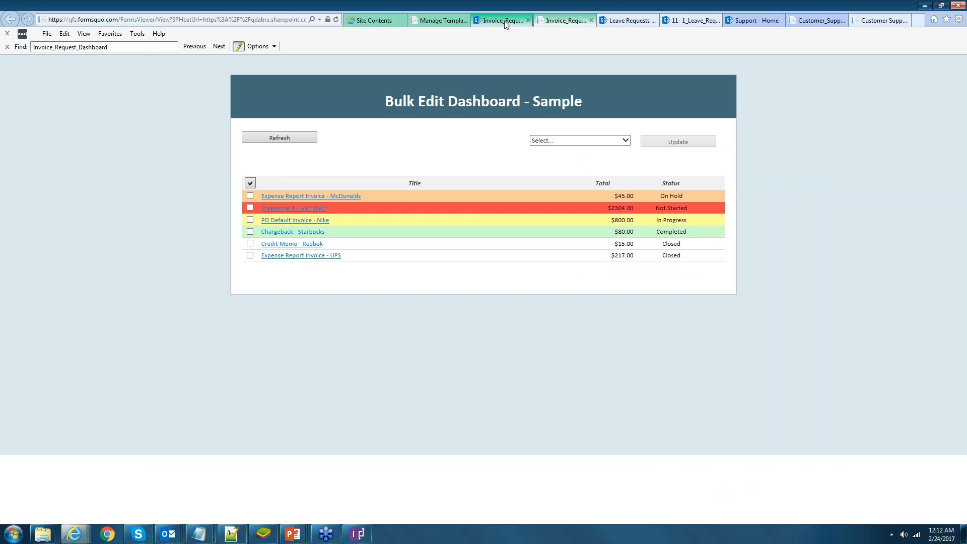
click(506, 25)
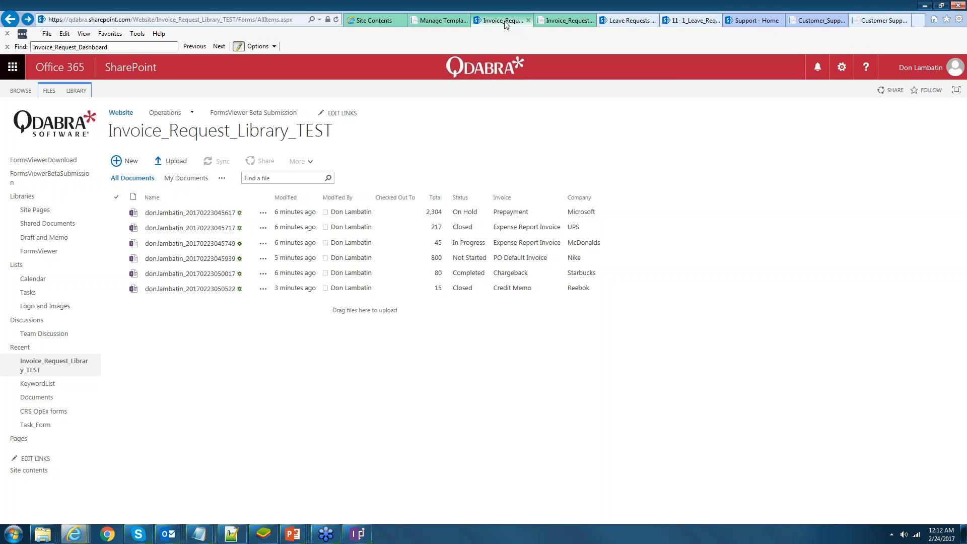
click(564, 20)
- Choose Completed as the new status and apply it to all six checked invoices
click(600, 140)
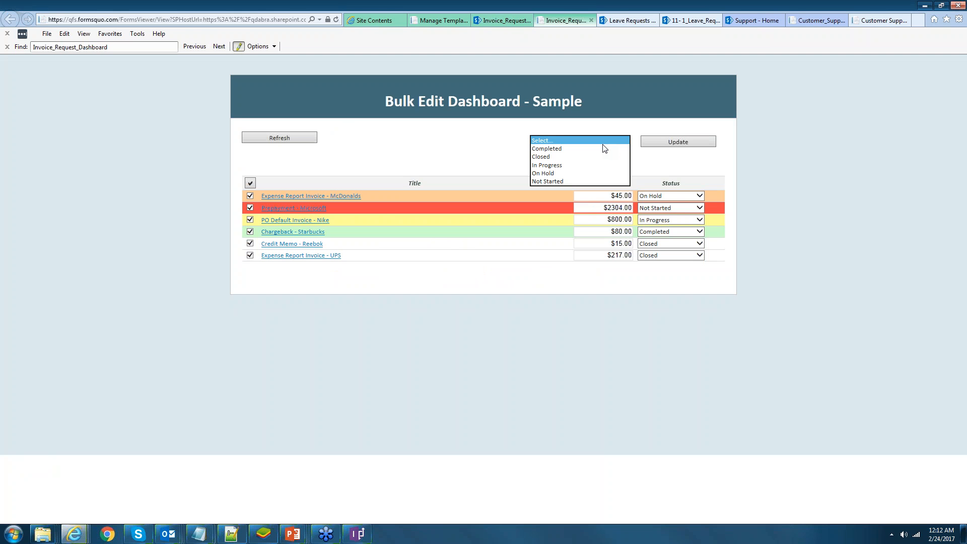
click(603, 148)
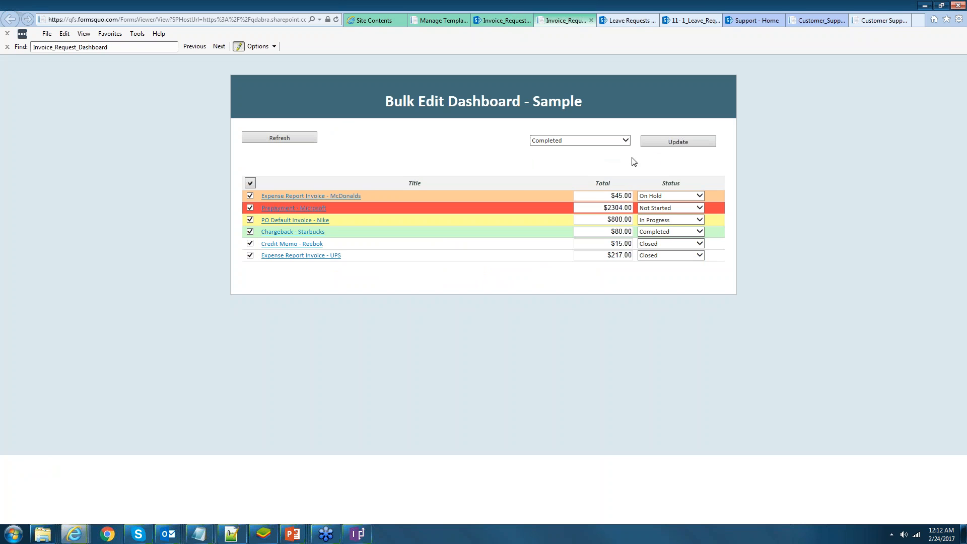
click(670, 143)
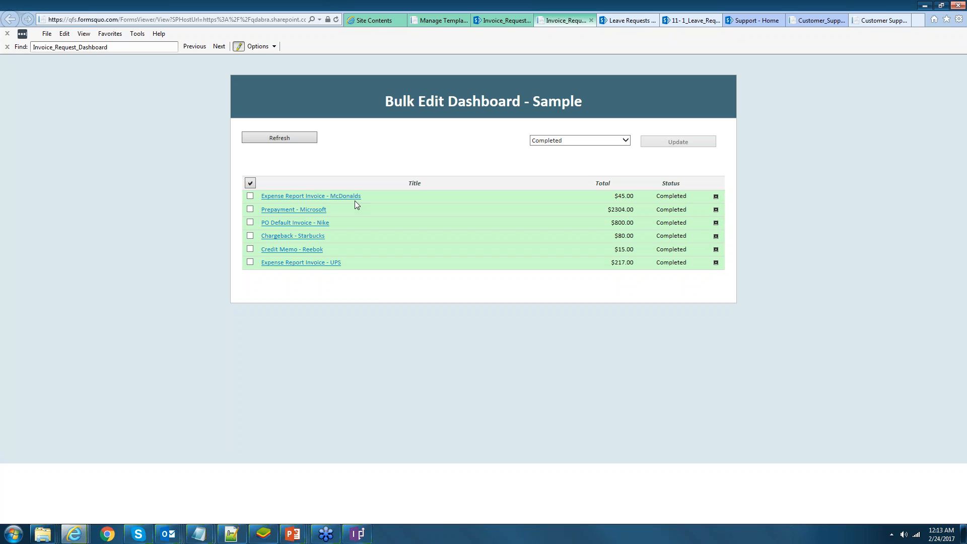
click(43, 537)
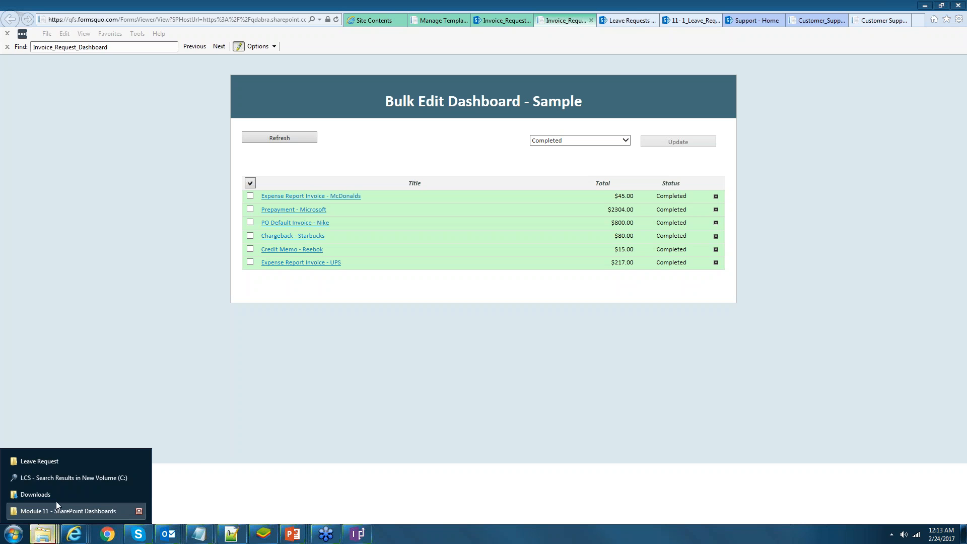
click(50, 461)
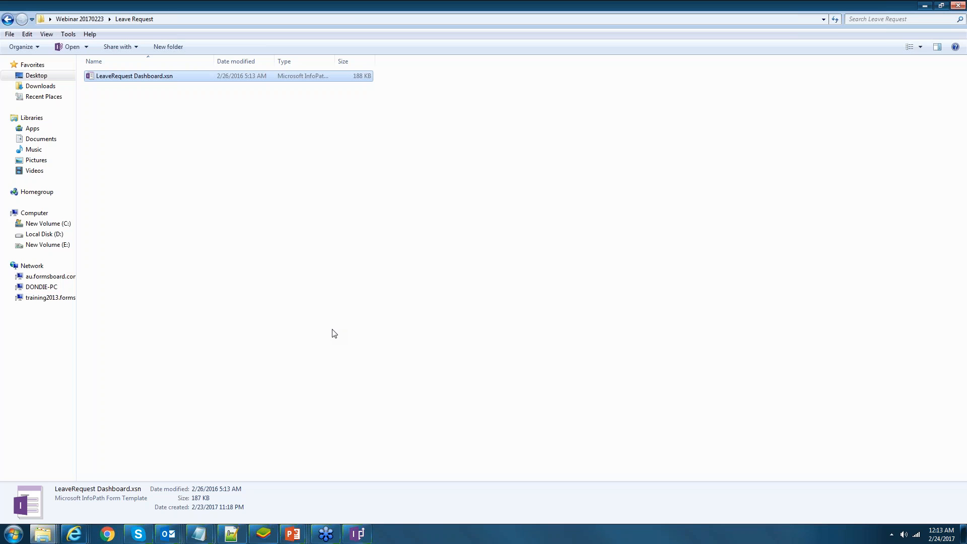
key(alt+Tab)
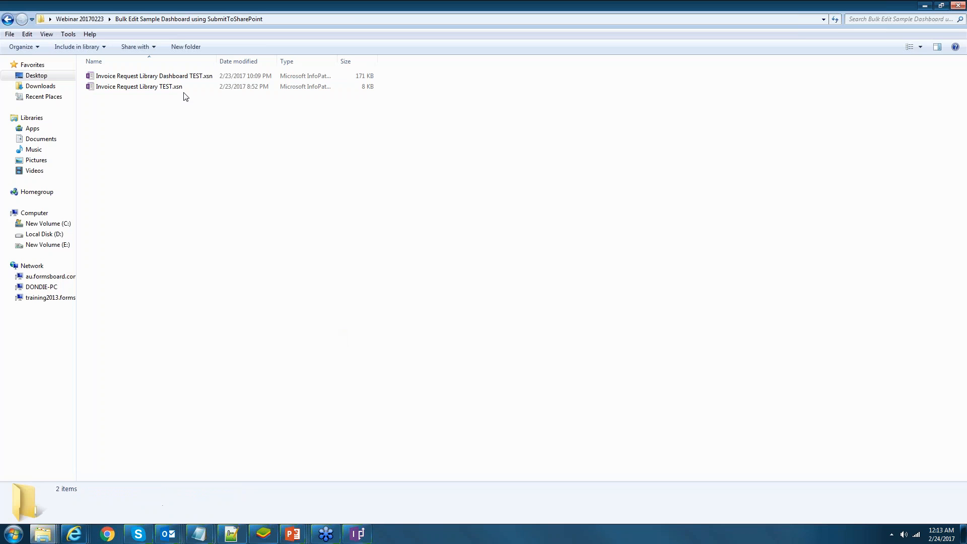
right_click(178, 79)
click(434, 116)
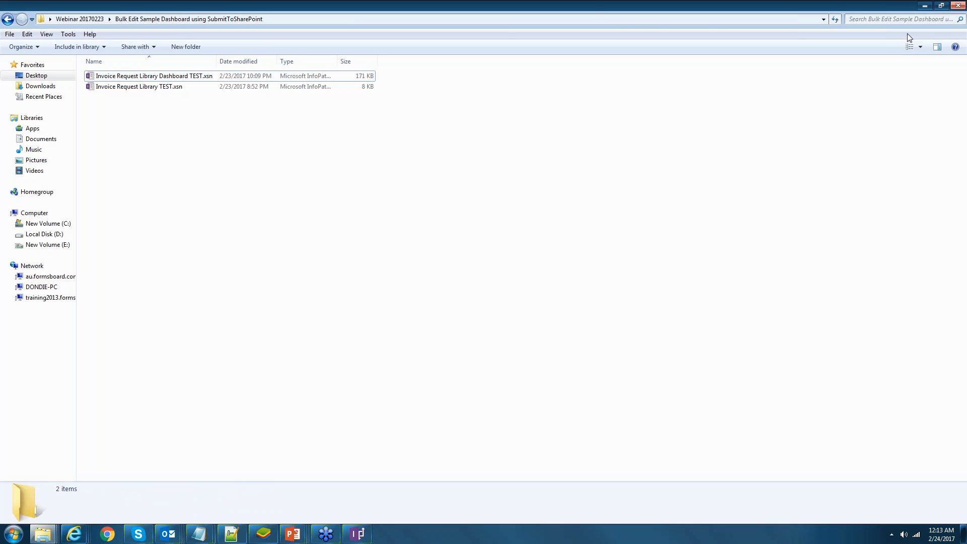
key(alt+Tab)
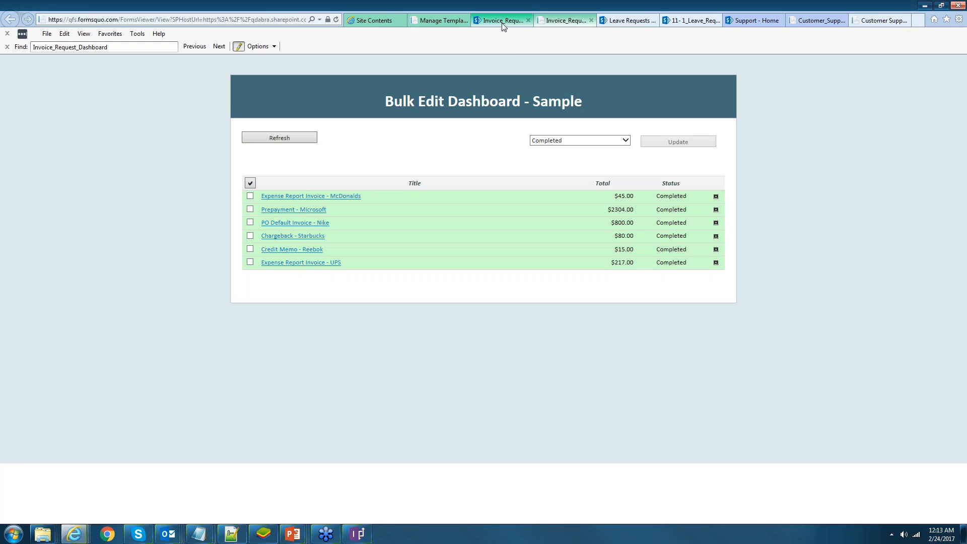
- Refresh Invoice_Request_Library_TEST to see six Completed items, then bring up Explorer's recent folders
click(503, 21)
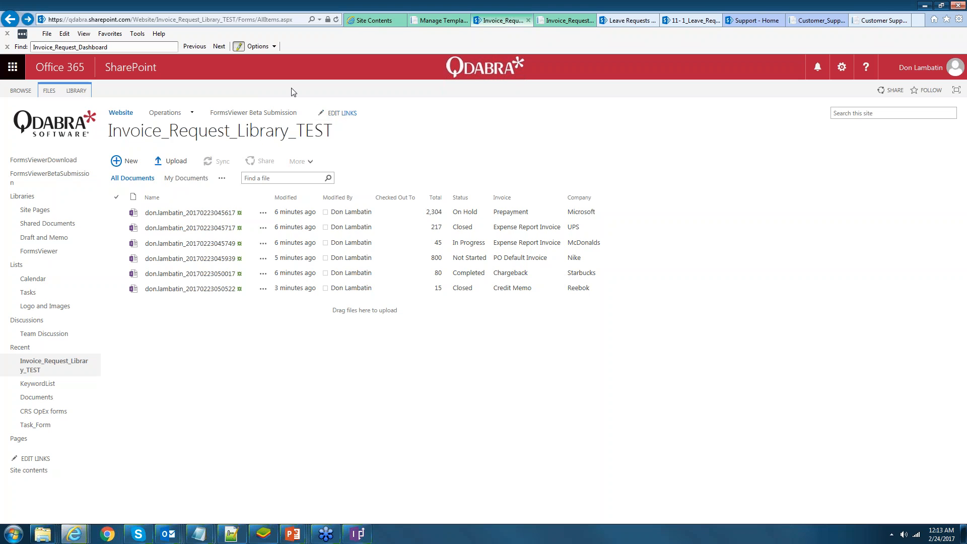
click(337, 20)
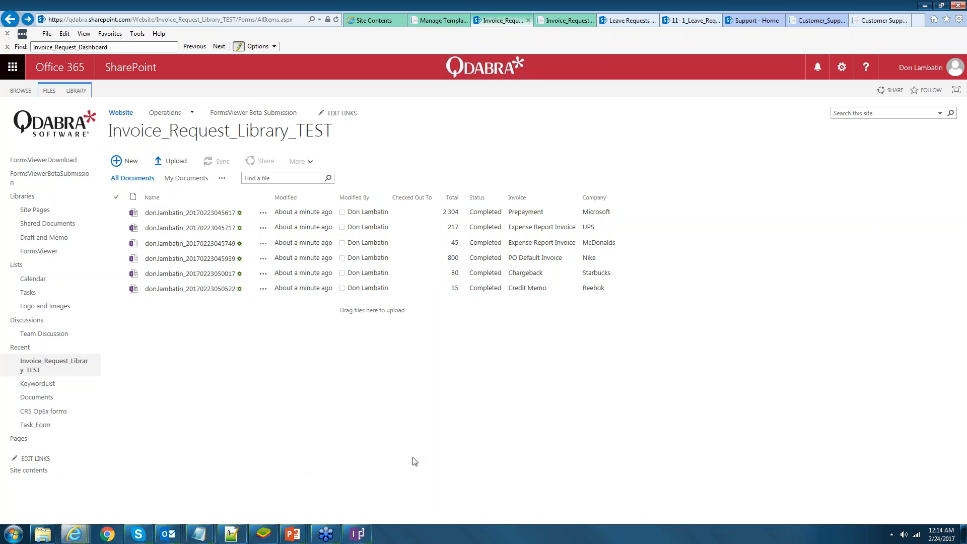
click(368, 540)
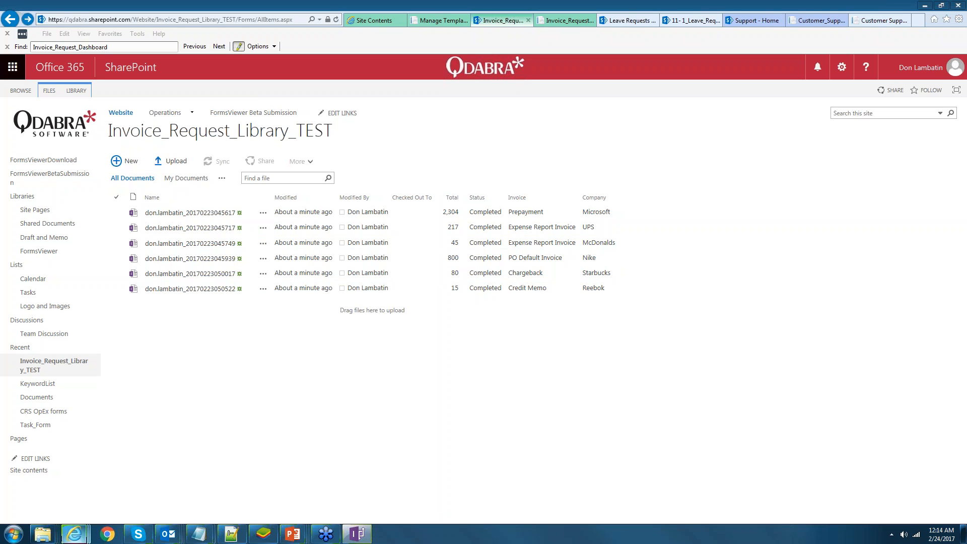
right_click(42, 534)
- Open the Bulk Edit Sample Dashboard folder and pick Invoice Request Library Dashboard TEST.xsn
click(66, 460)
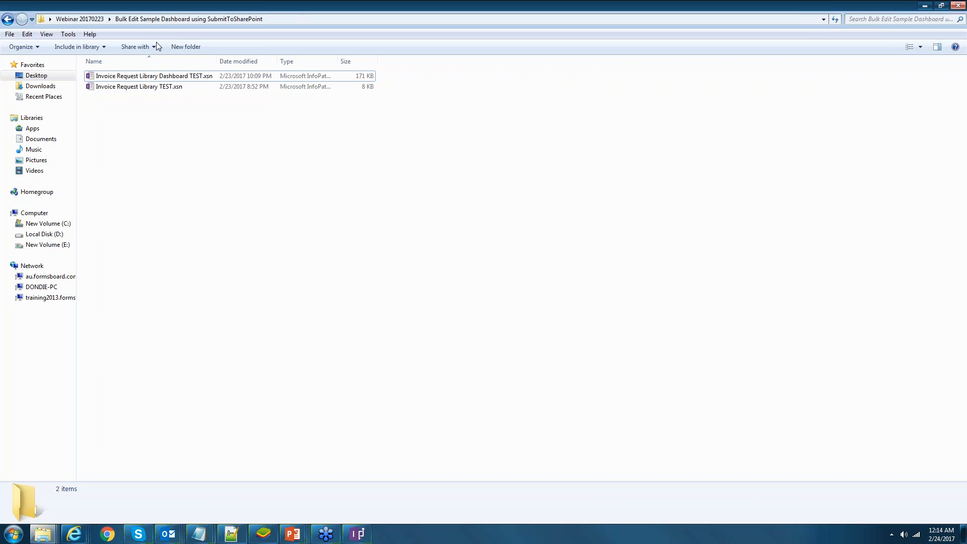
click(155, 76)
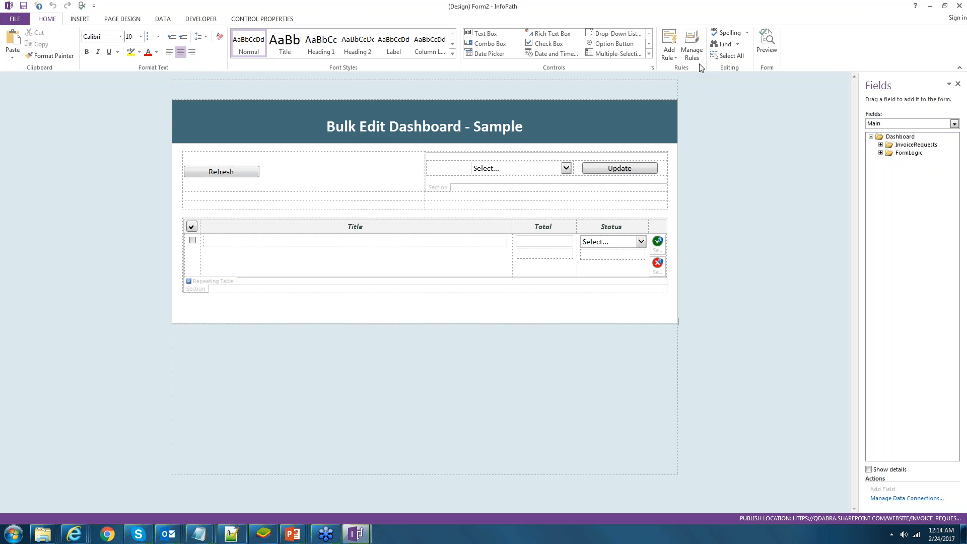
- Review the Copy Data rule, then show the rules on FormLogic's CopyData field
click(698, 57)
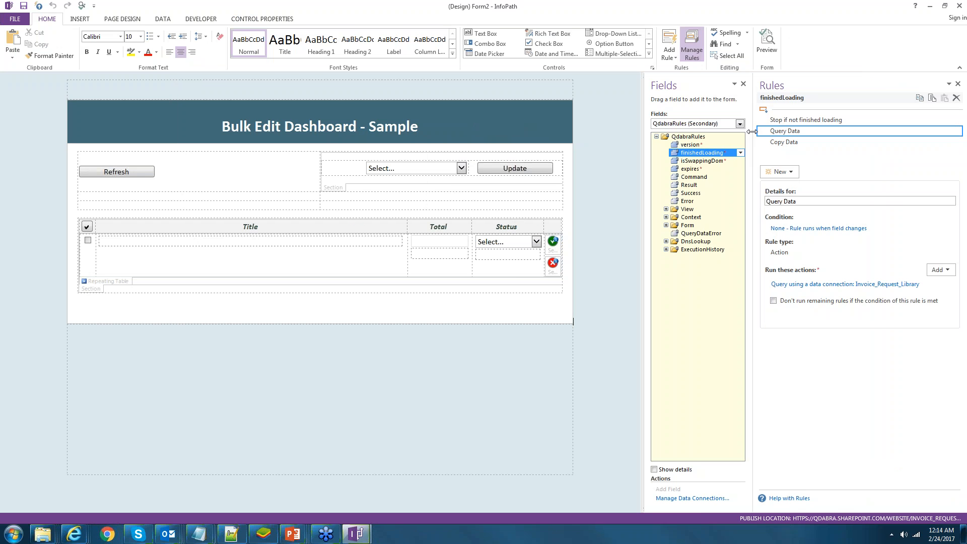
drag(752, 131, 749, 132)
click(784, 142)
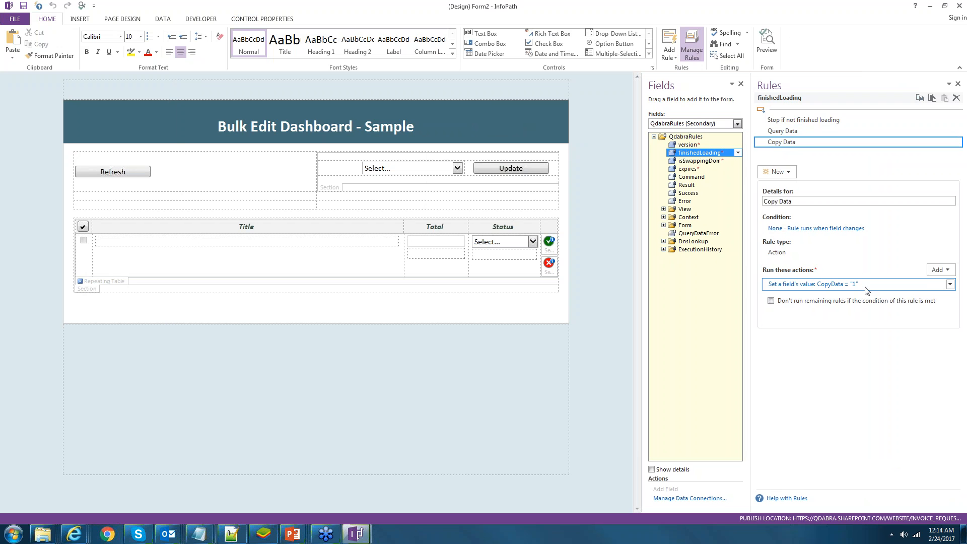
click(690, 124)
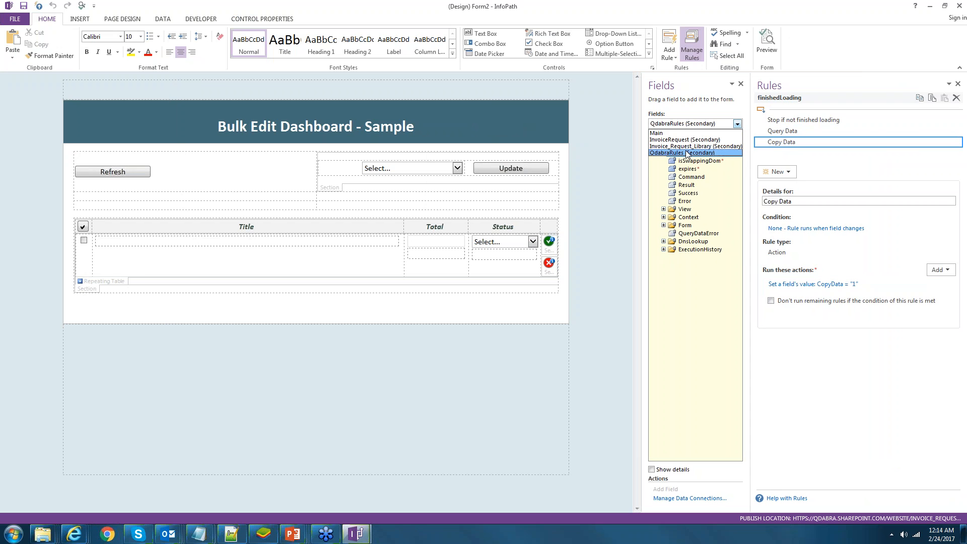
click(680, 134)
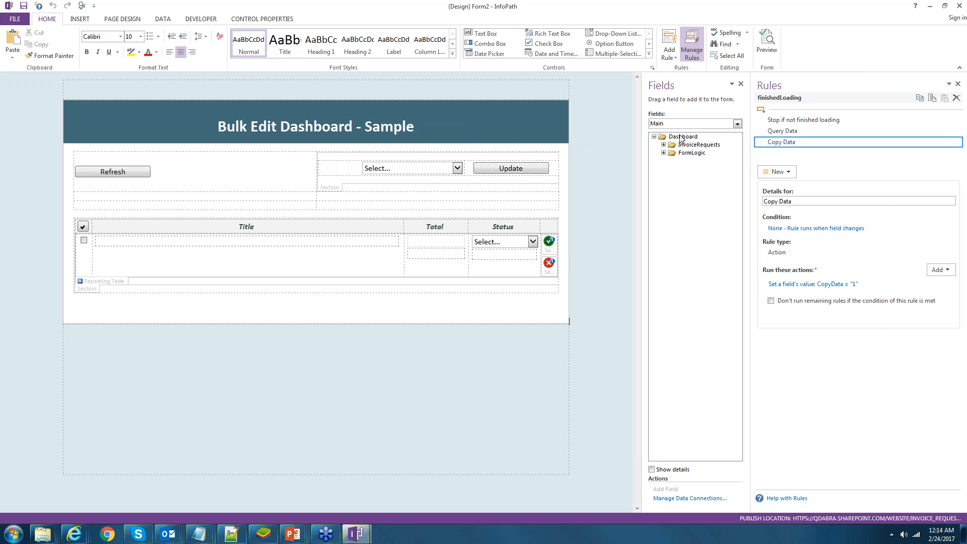
click(664, 153)
click(700, 177)
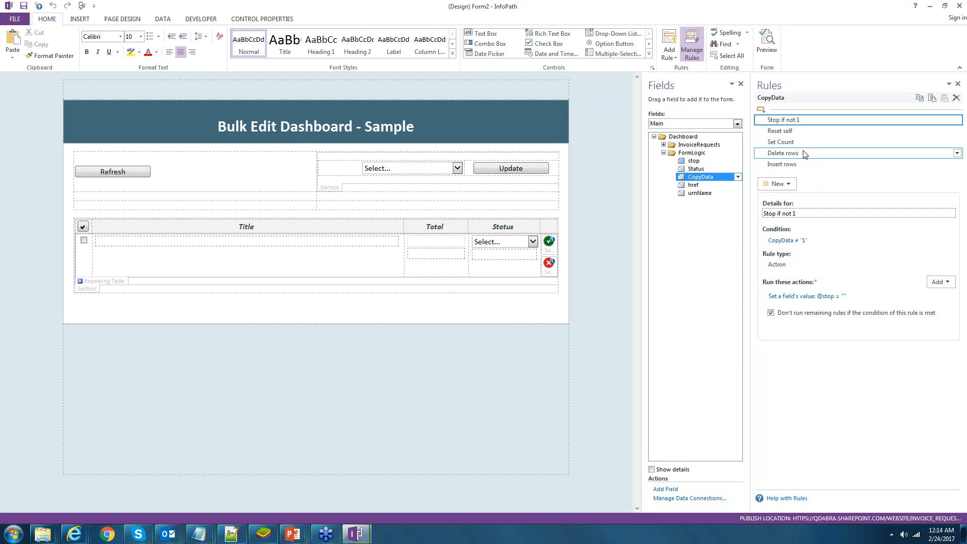
- Step through CopyData's Set Count, Delete rows and Insert rows rules, inspecting the Insert rows action
click(659, 144)
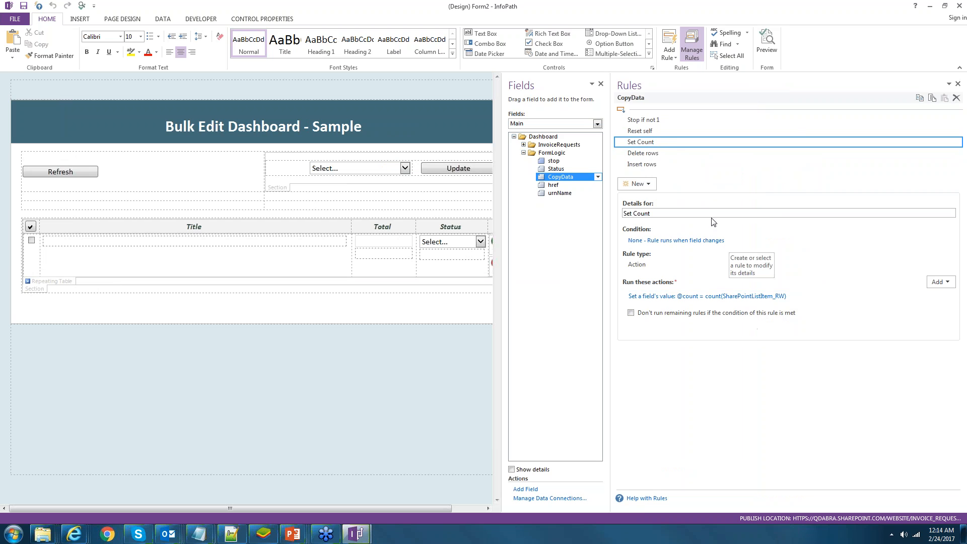
key(Down)
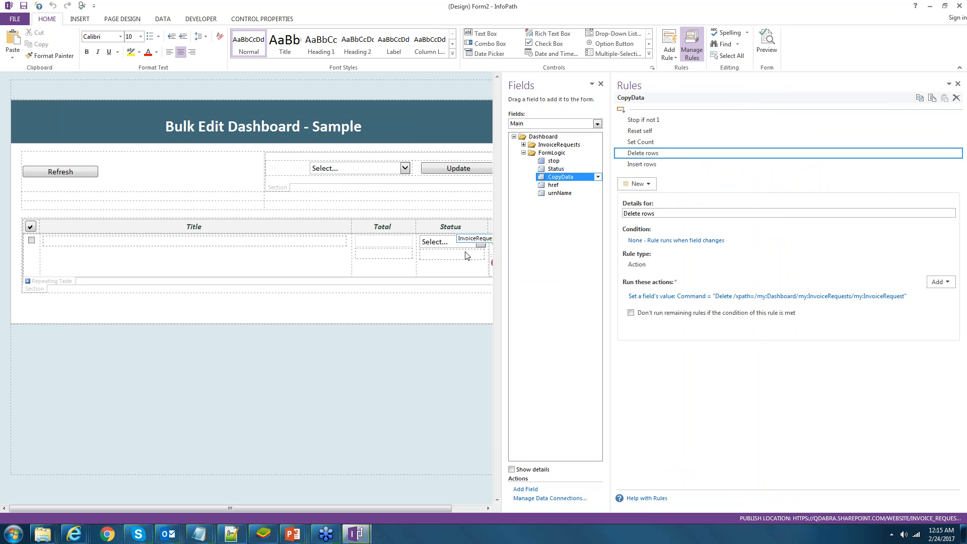
key(Down)
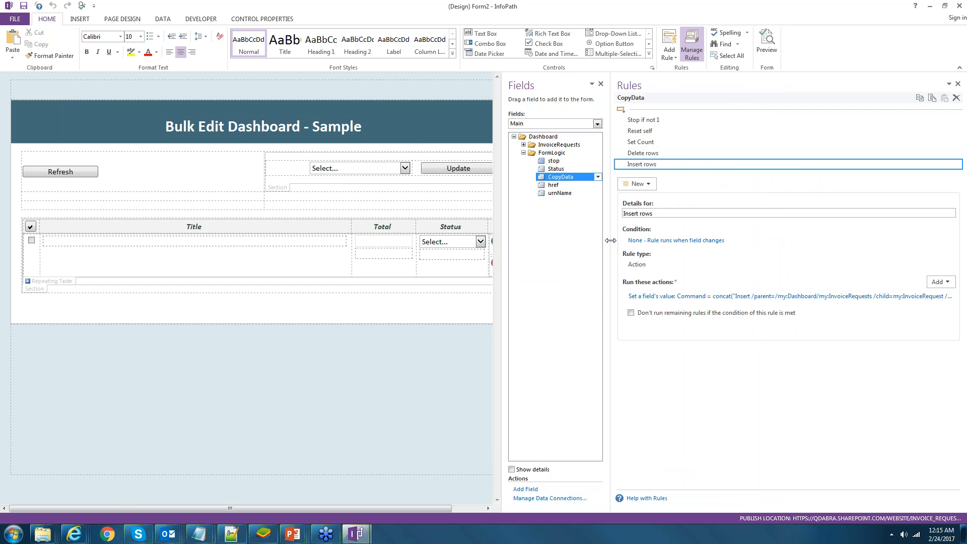
drag(611, 240, 472, 241)
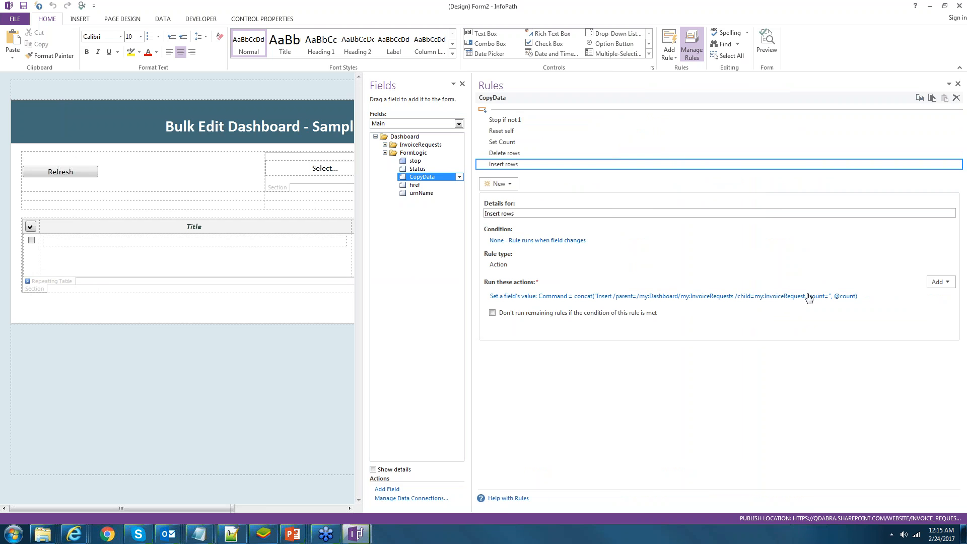
click(808, 297)
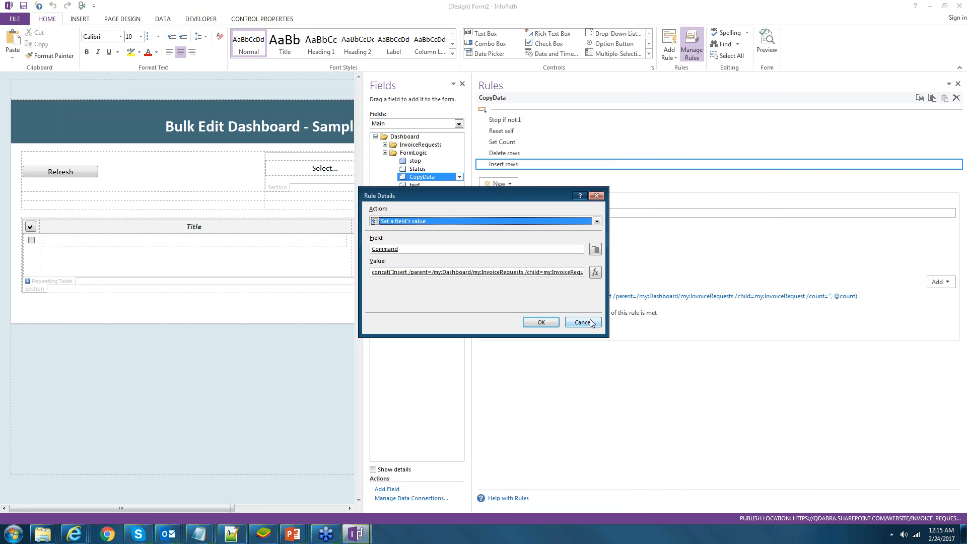
click(591, 323)
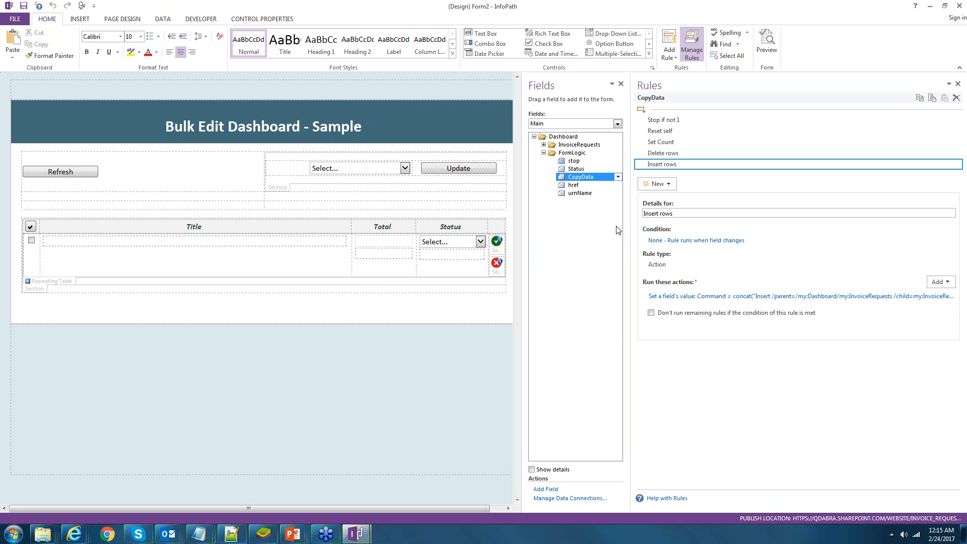
- Review InvoiceRequest's Set index and Set values rules, the Title formula, then update's Submit rule
click(543, 145)
click(598, 161)
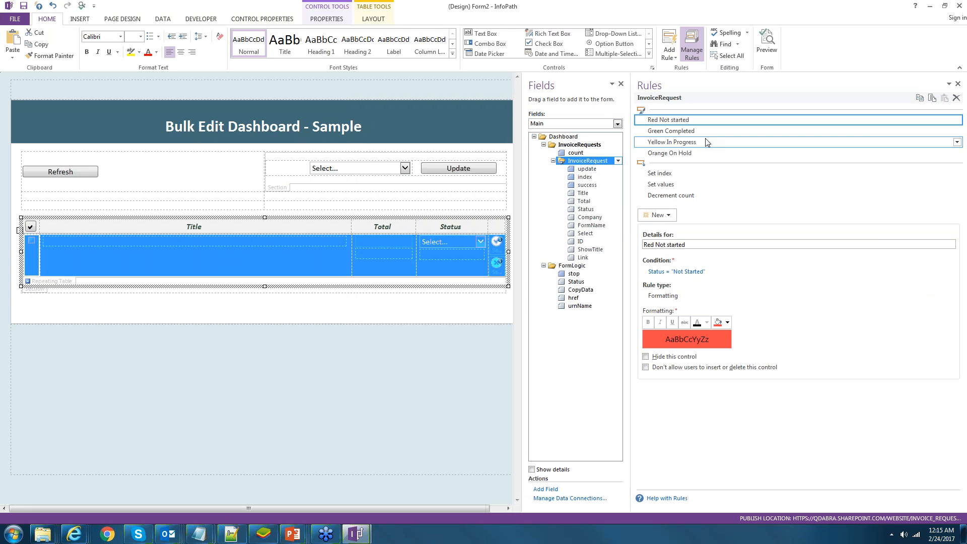
click(704, 174)
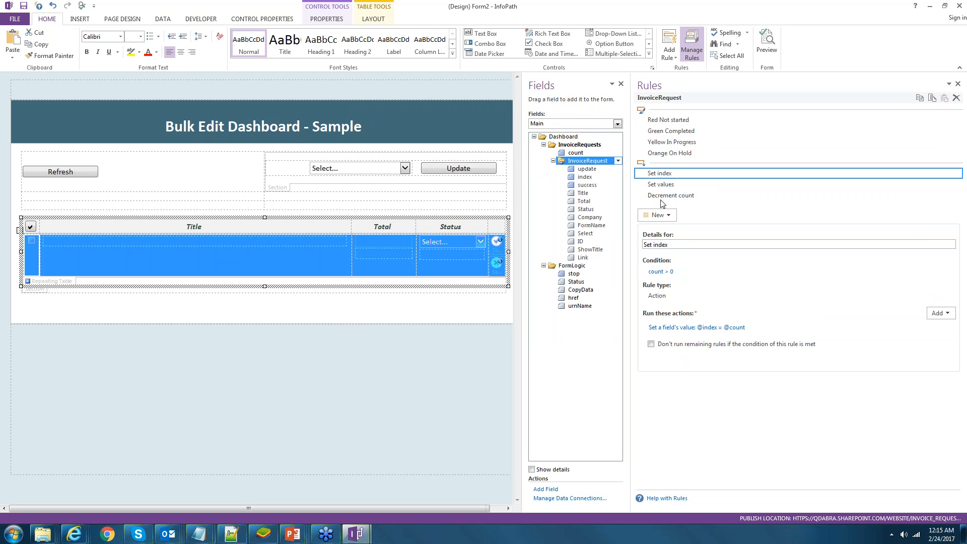
click(671, 185)
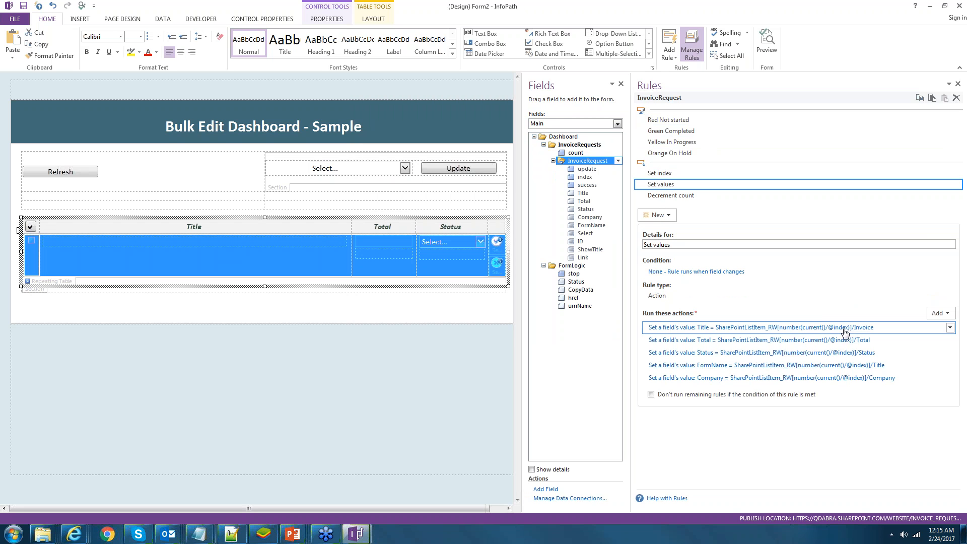
click(844, 328)
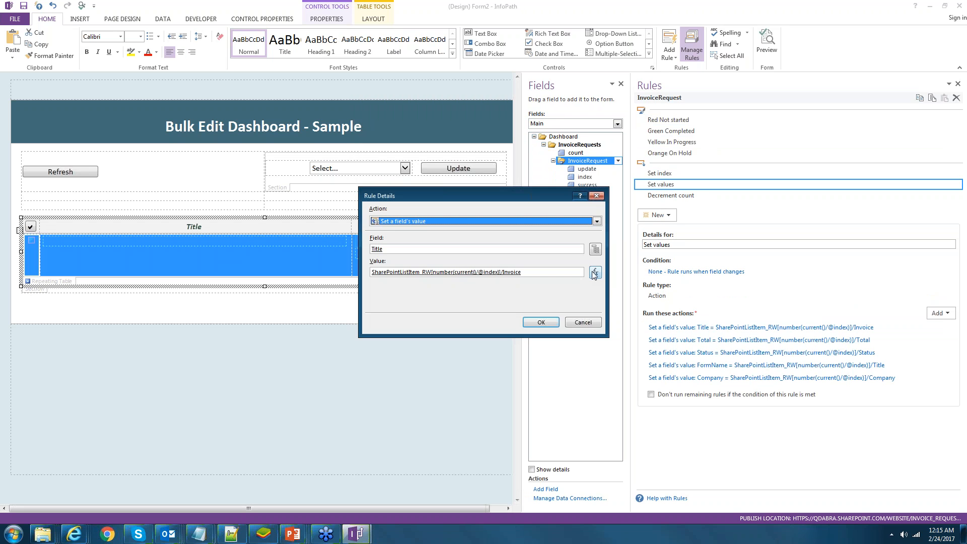
click(594, 273)
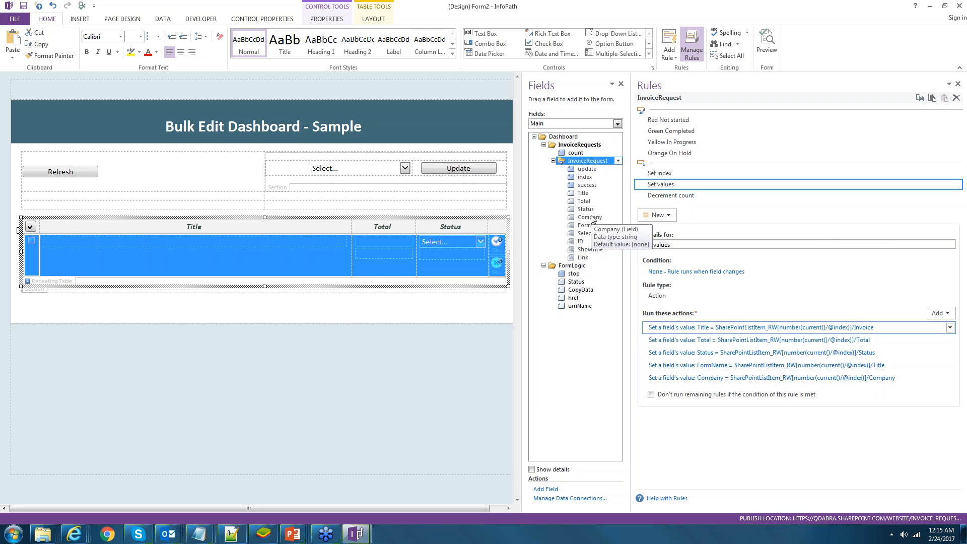
click(586, 169)
click(680, 177)
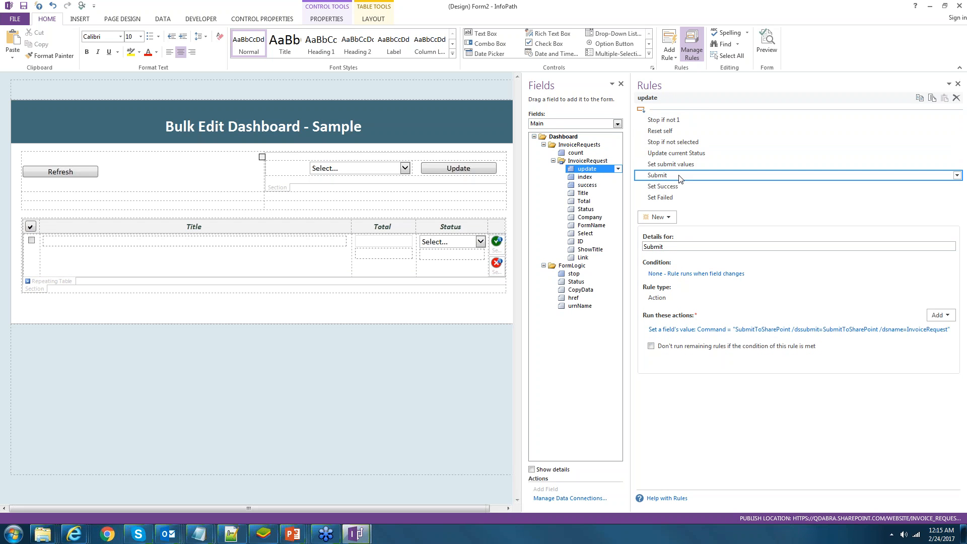
click(589, 334)
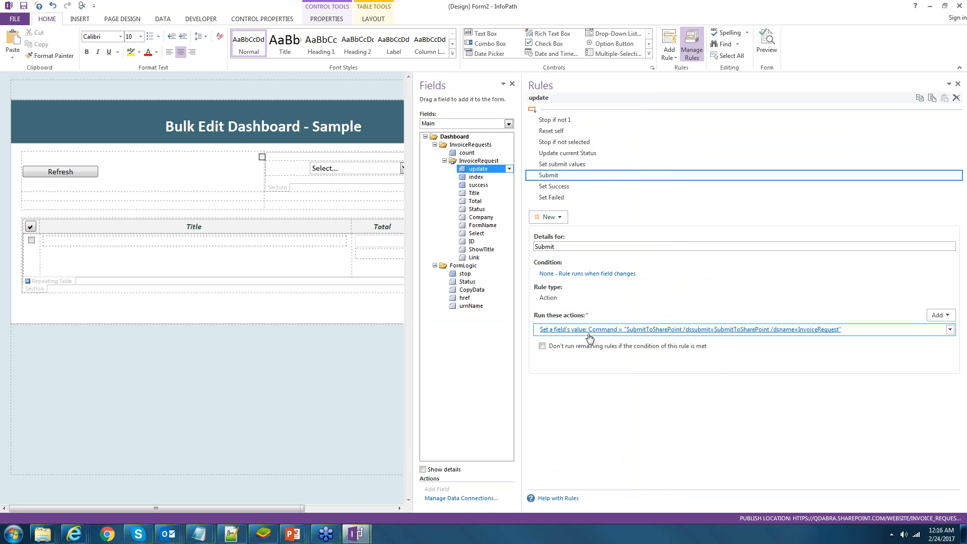
click(558, 165)
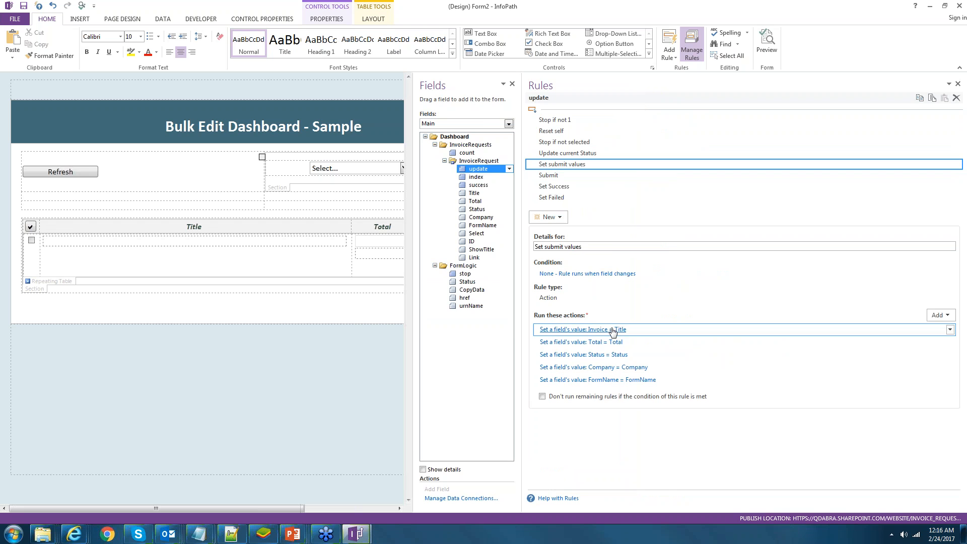
click(613, 330)
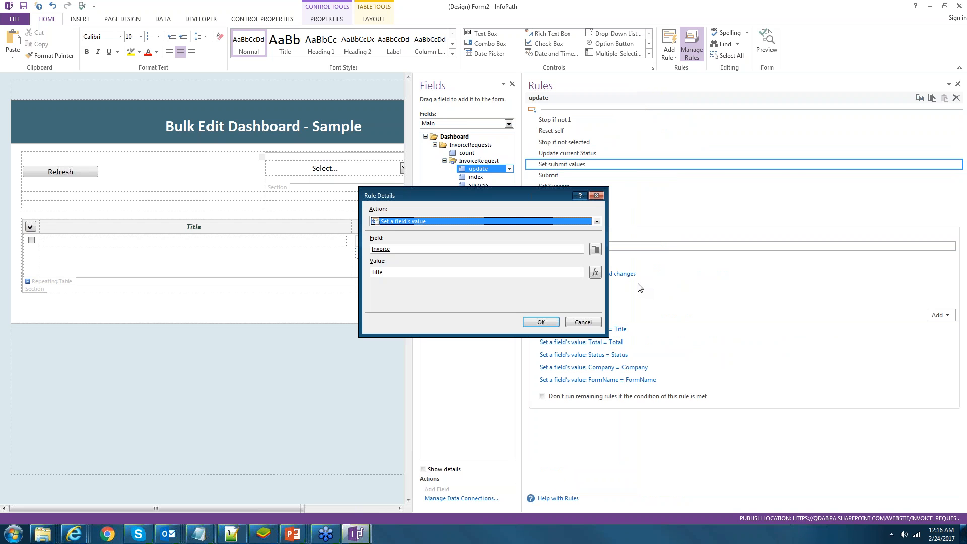
click(595, 249)
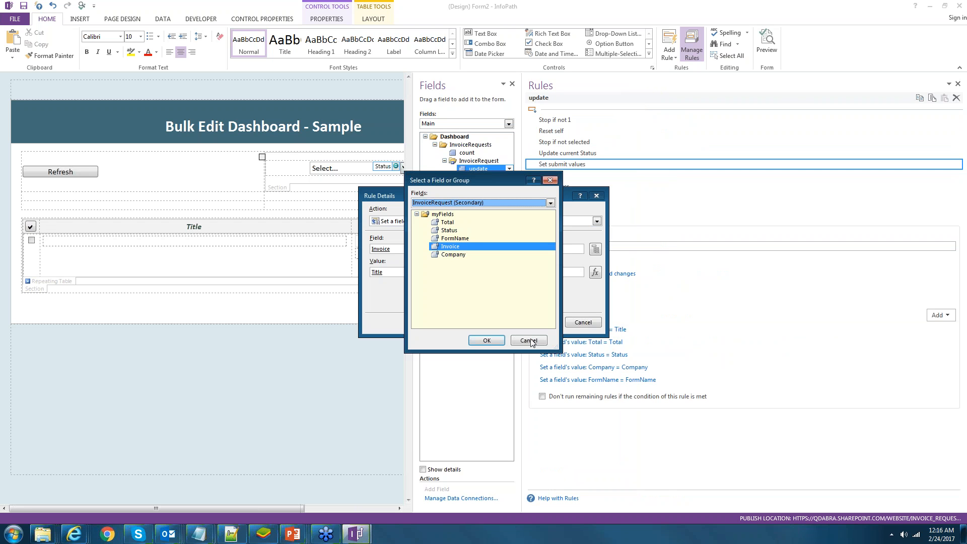
click(529, 340)
click(595, 272)
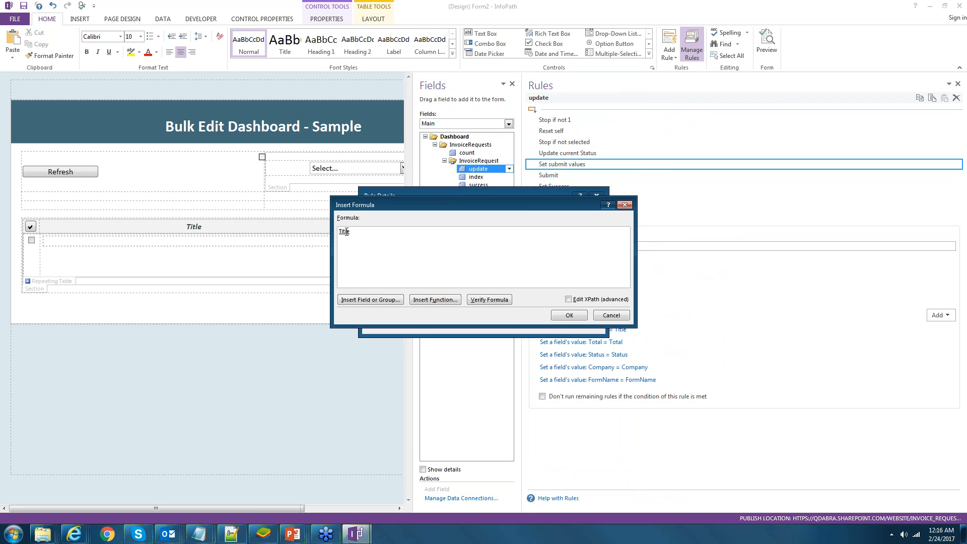
double_click(347, 232)
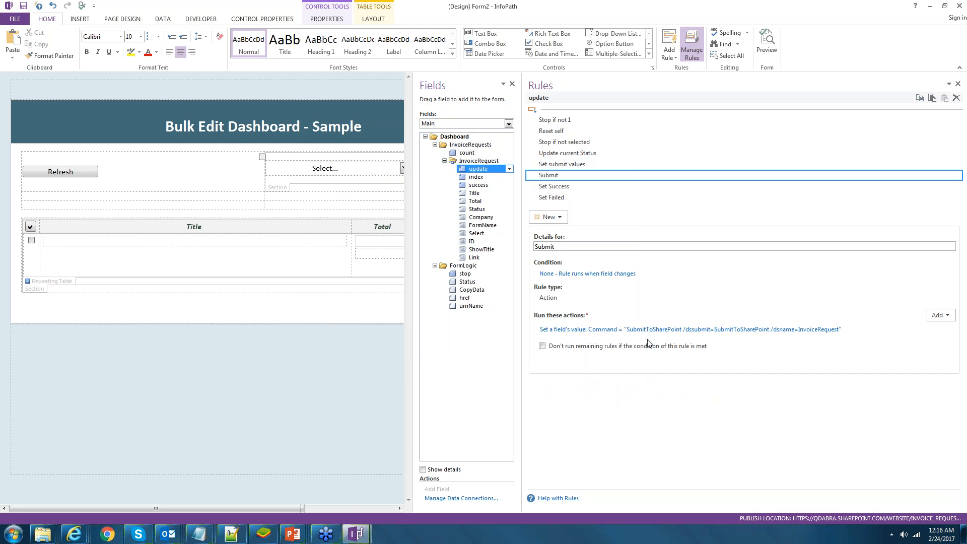
- Review the update field's Set Failed rule and select the red X failure icon in the table
click(551, 197)
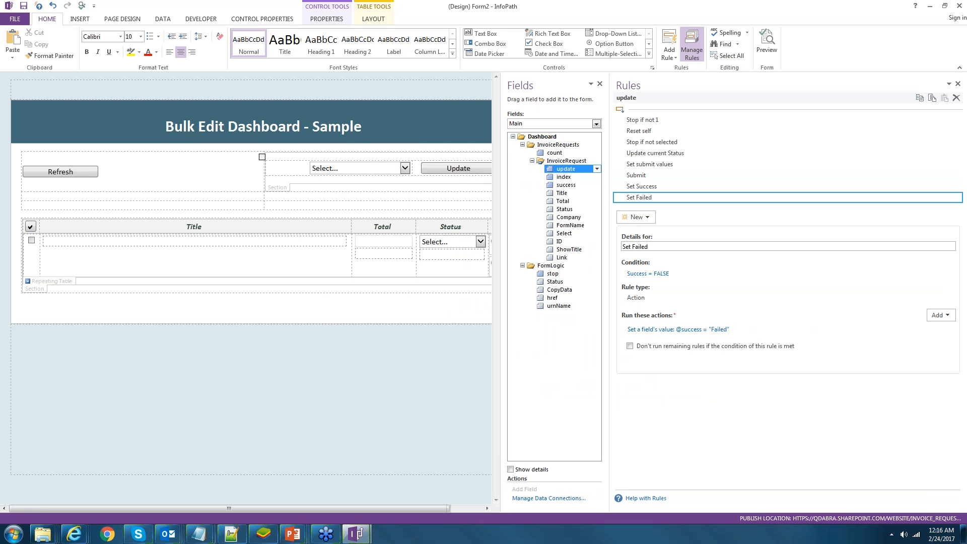
drag(429, 509, 461, 509)
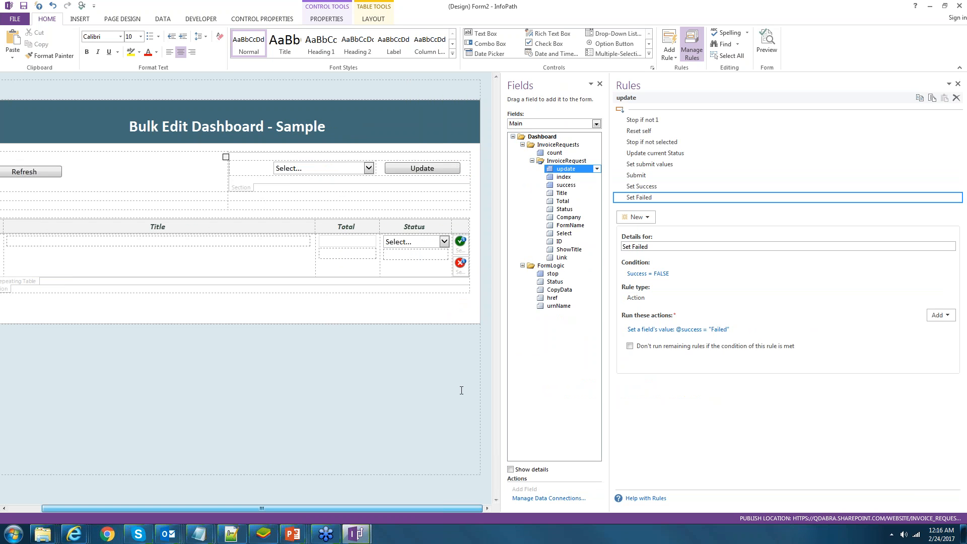
click(462, 275)
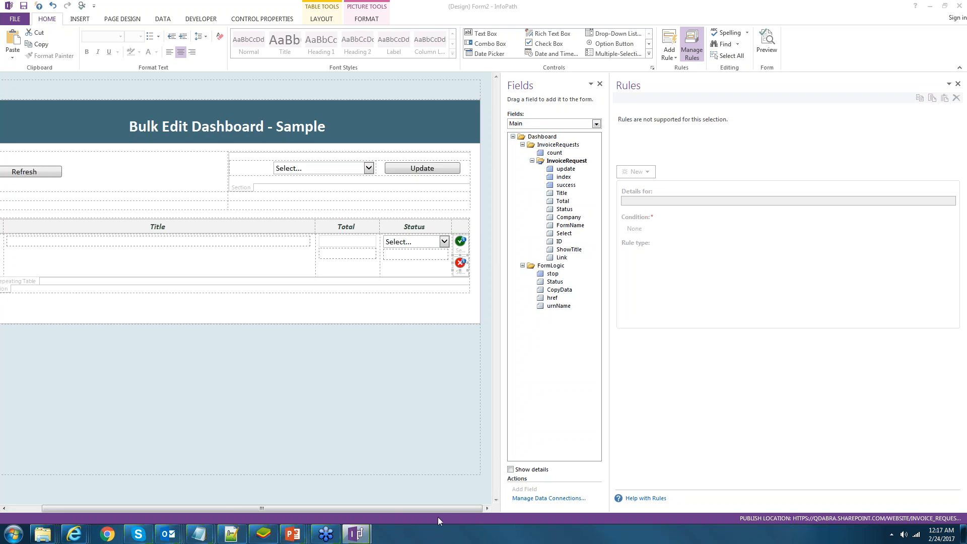
- Show the repeating table's InvoiceRequest rules, then bring up the Customer Support Dashboard in Internet Explorer
drag(434, 509, 388, 507)
click(65, 286)
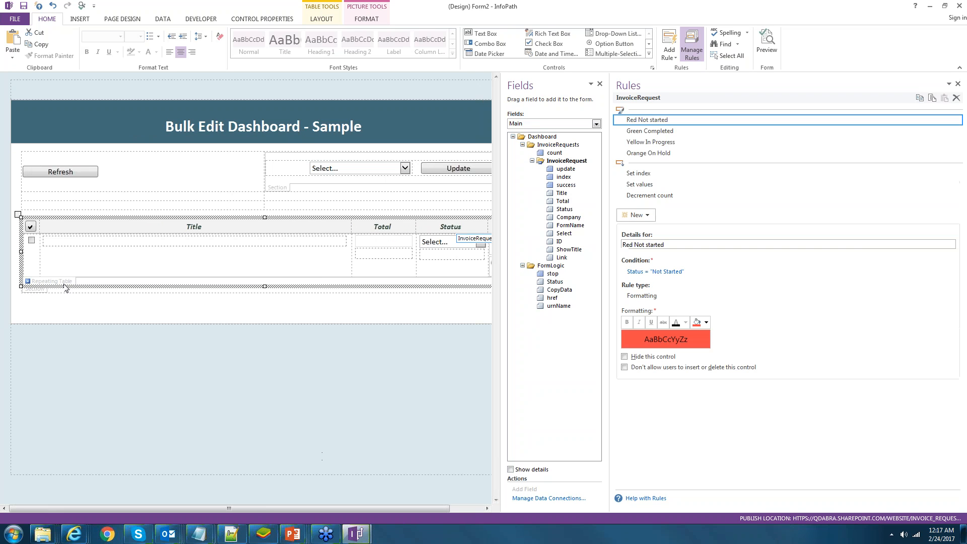
click(74, 534)
click(111, 378)
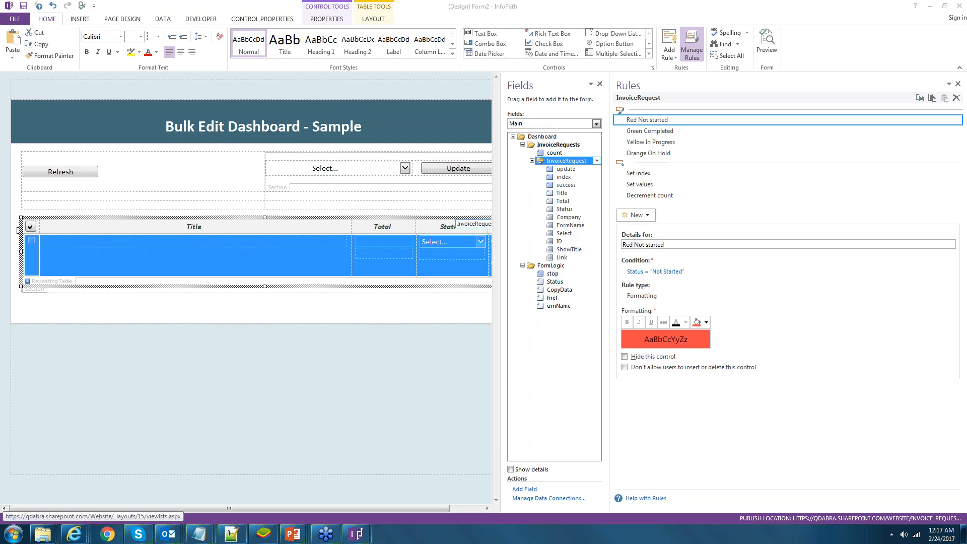
key(alt+Tab)
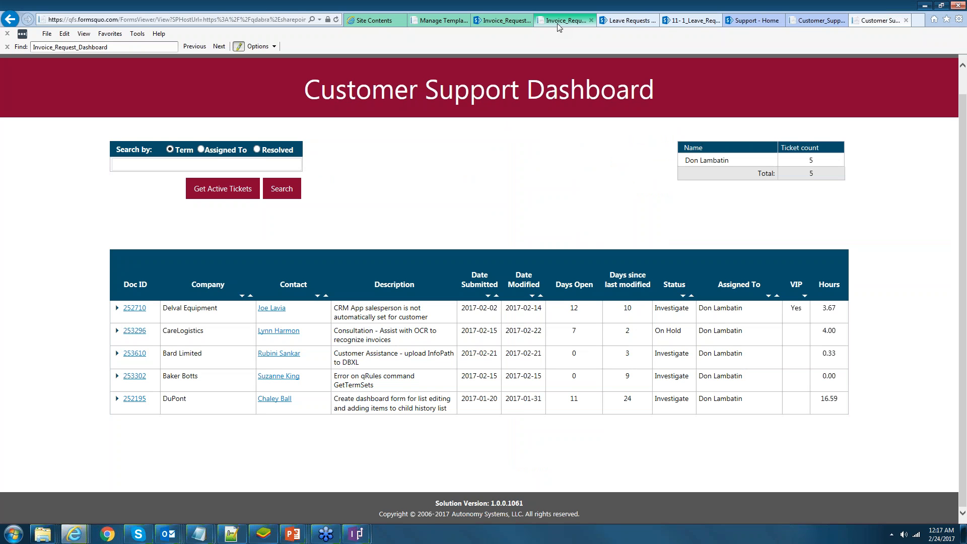
- Flip through the Invoice_Request_Library_TEST and Sample Invoice Form tabs, ending on the Bulk Edit Dashboard
click(516, 22)
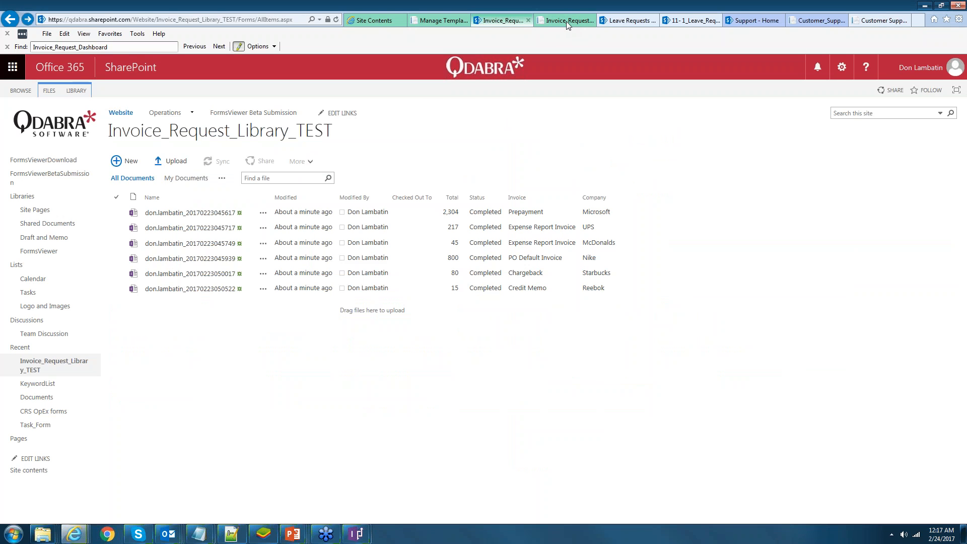
click(566, 21)
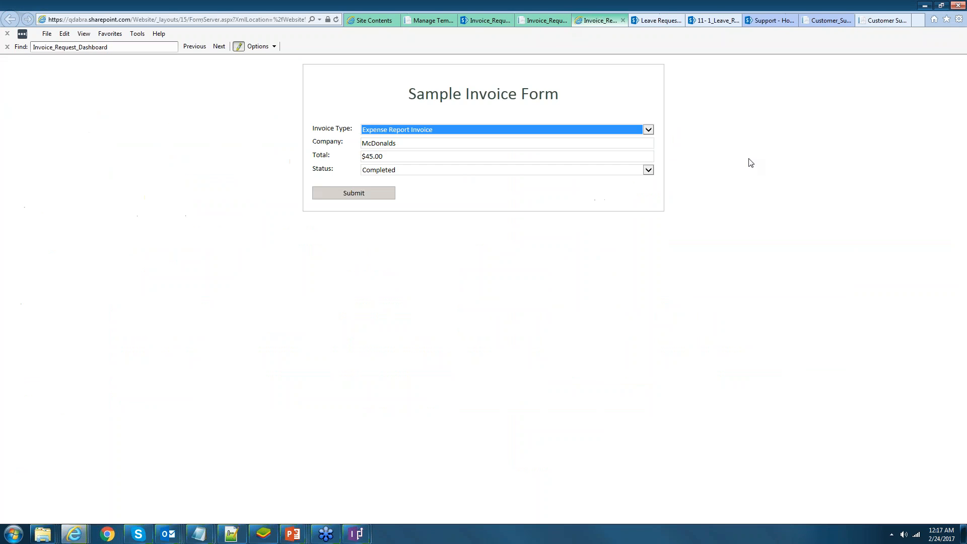
click(530, 22)
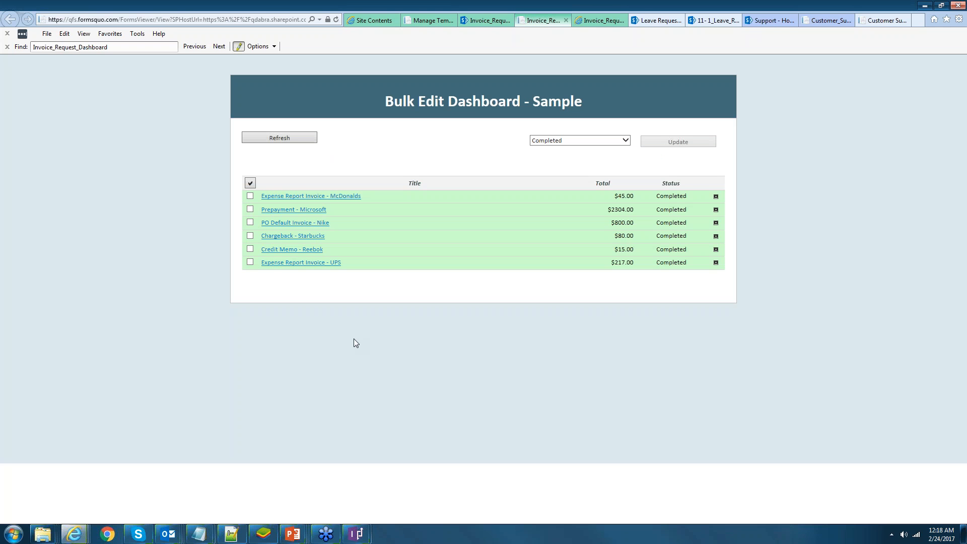
- Go via the Leave Requests tab to 11-1_Leave_Request_Dashboard and reload it
click(658, 21)
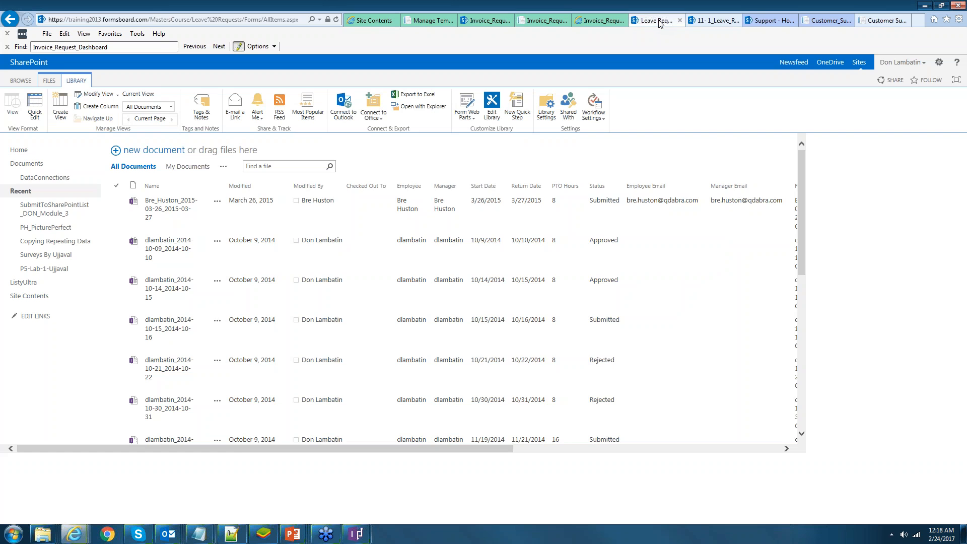
click(713, 21)
key(F5)
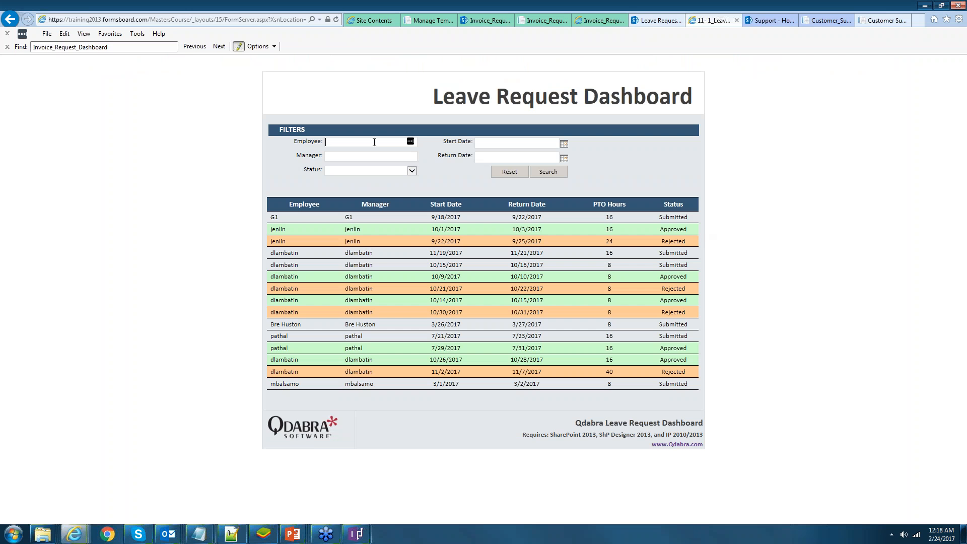
- Filter the Leave Request Dashboard by an employee's user name
key(Left)
key(Left)
key(Left)
click(561, 173)
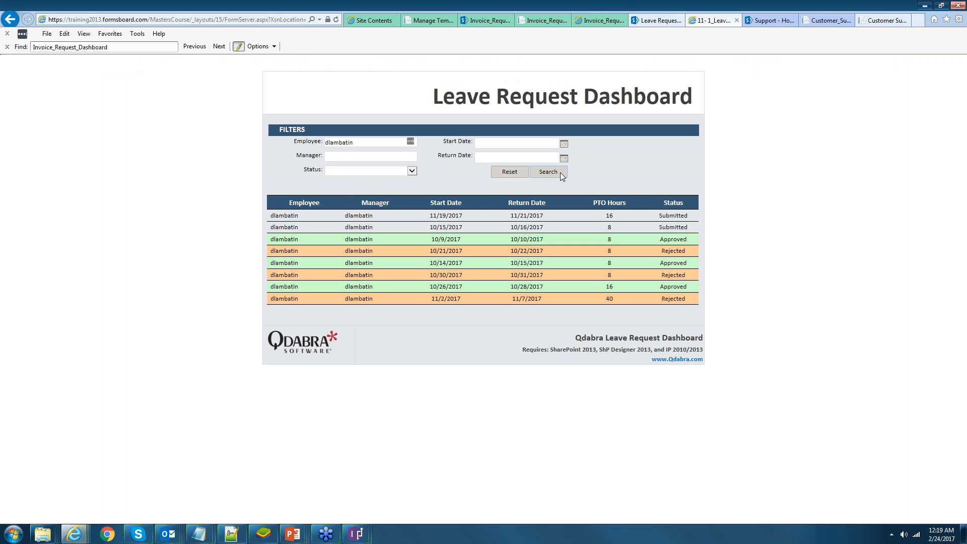
click(560, 173)
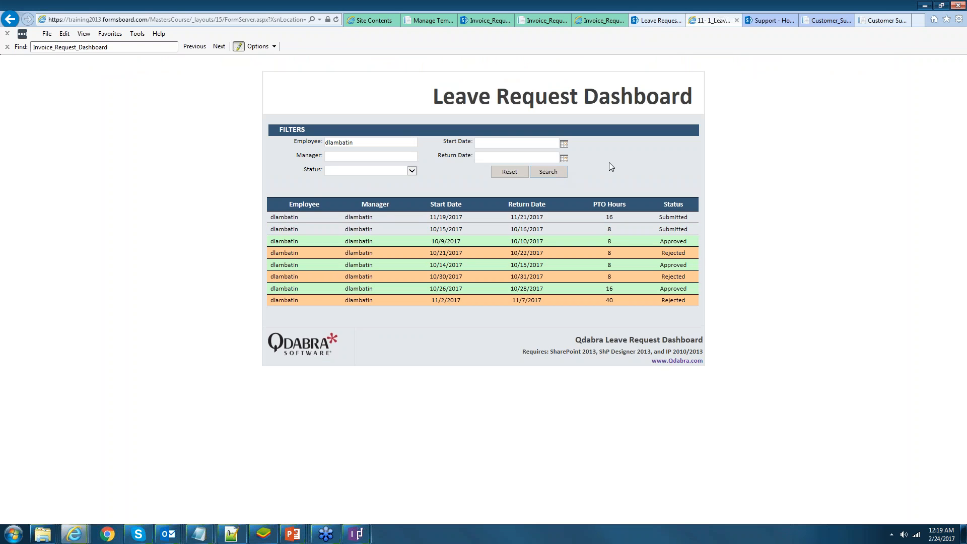
- Reset the filters and search for requests with Approved status
click(514, 174)
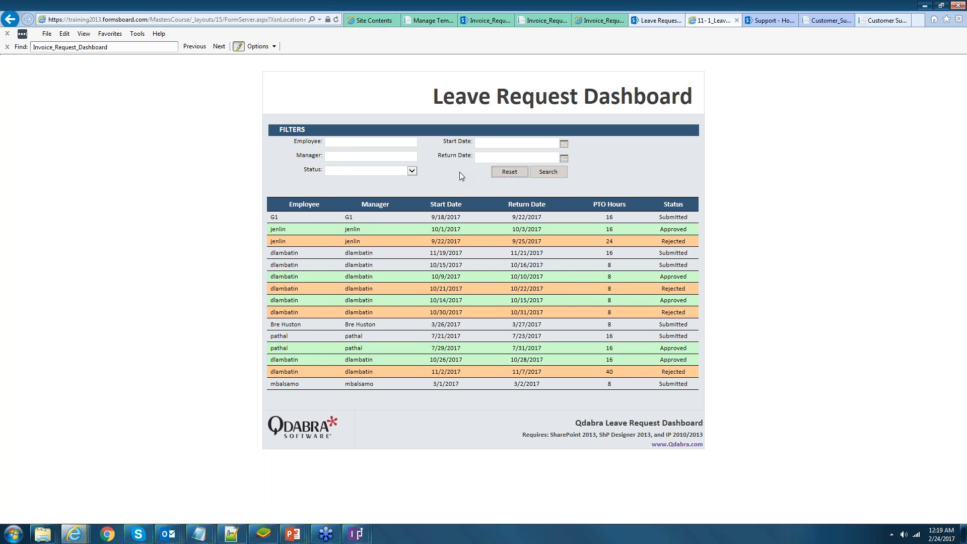
click(412, 171)
click(356, 189)
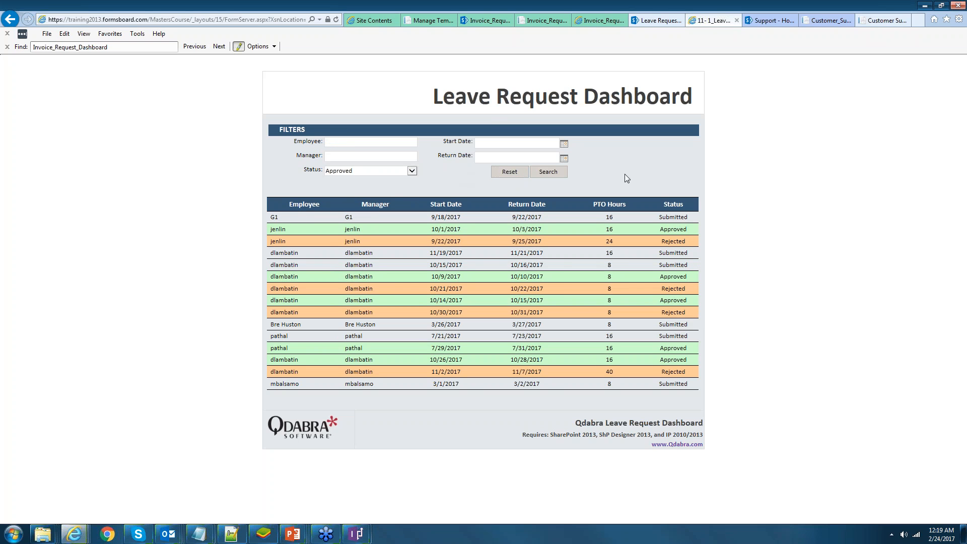
click(558, 173)
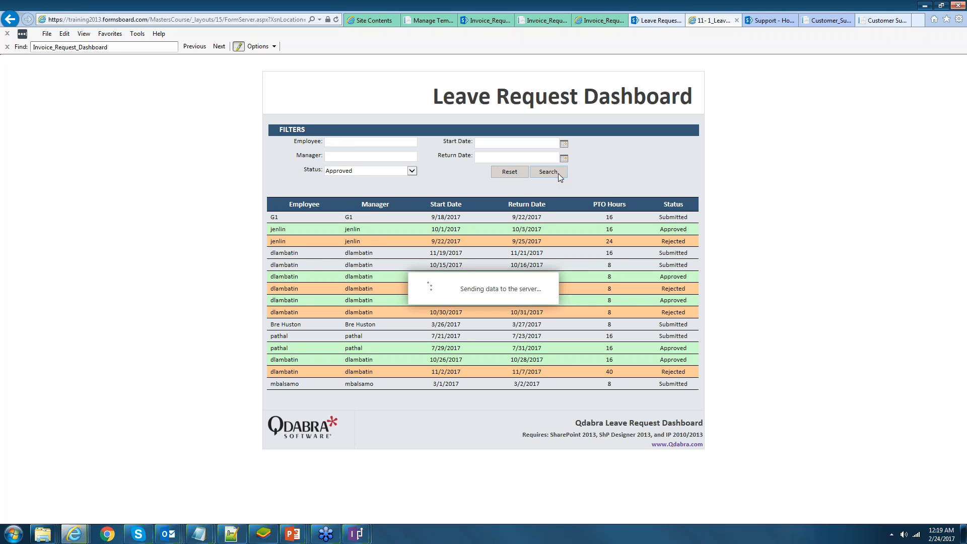
- Search the Leave Request Dashboard by a manager's name
click(379, 157)
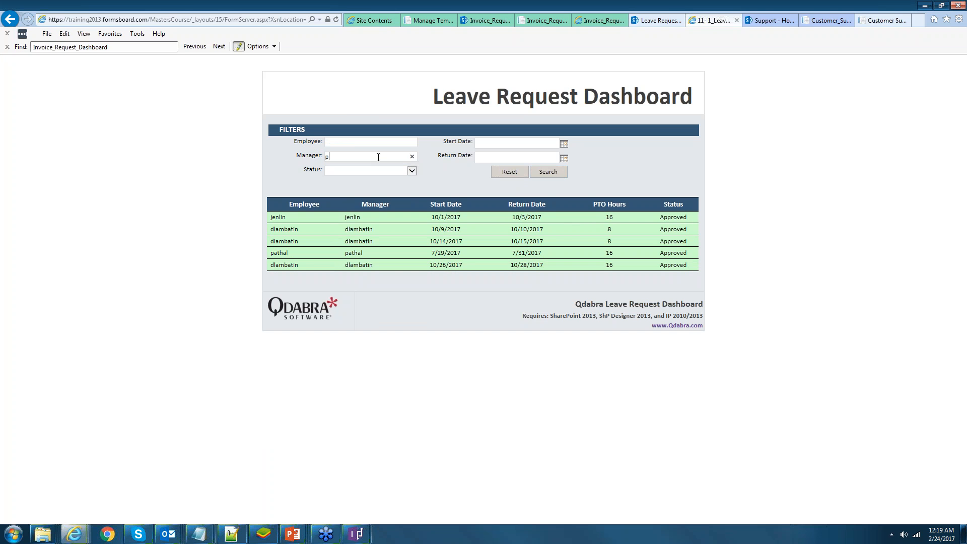
text(pathal)
click(564, 173)
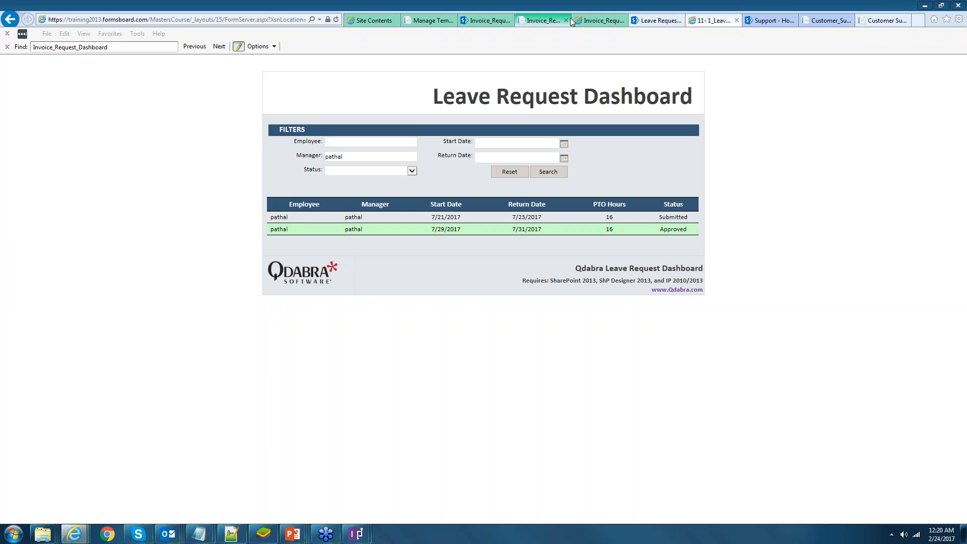
- Reorder the browser tabs, revisit the sample invoice form and Bulk Edit Dashboard, then leave the browser
drag(570, 17, 588, 20)
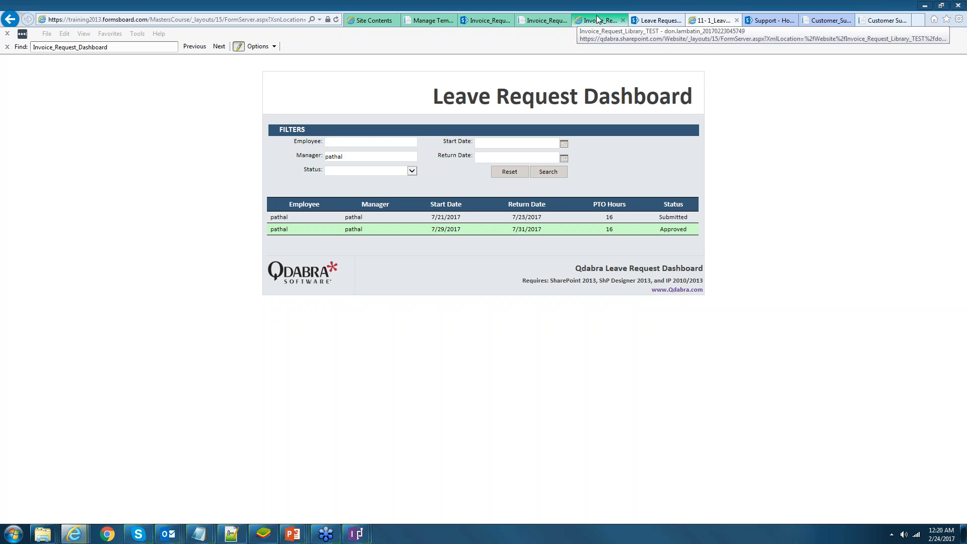
click(598, 20)
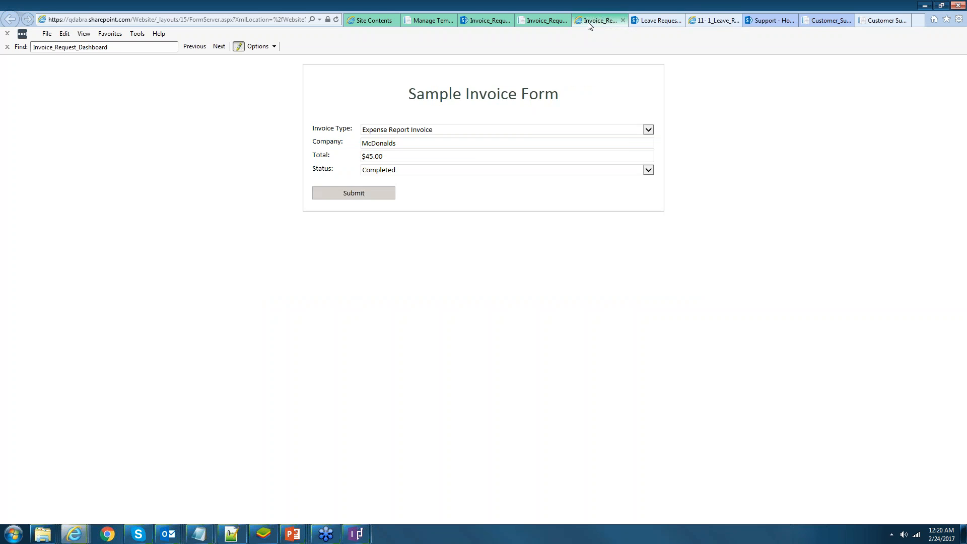
click(546, 20)
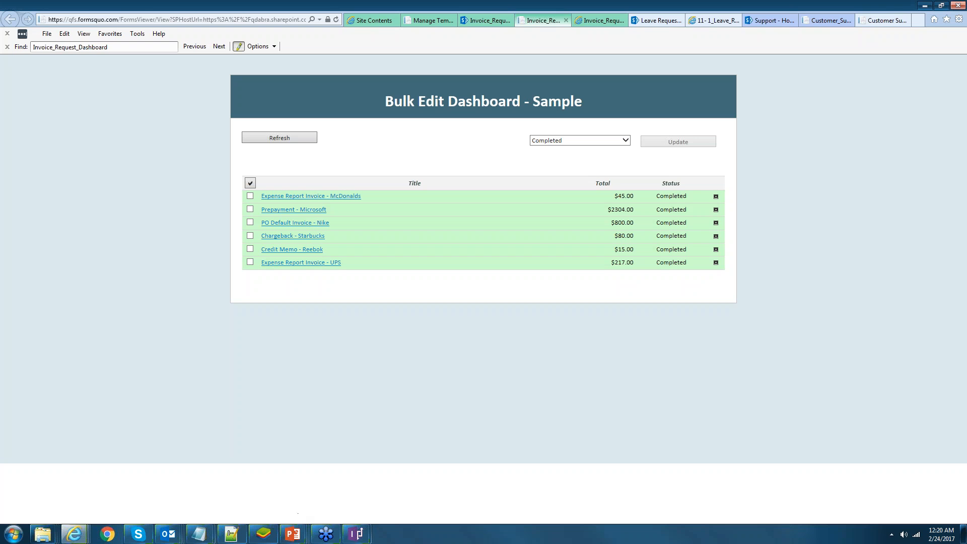
click(8, 527)
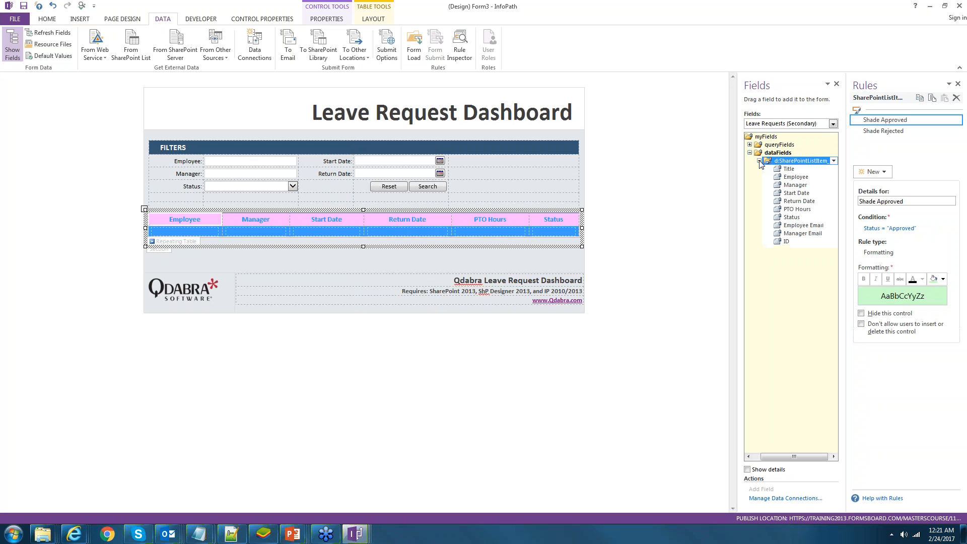
- Review the Search button's Set filters and Query rules and the Start Date and Return Date field rules
click(411, 187)
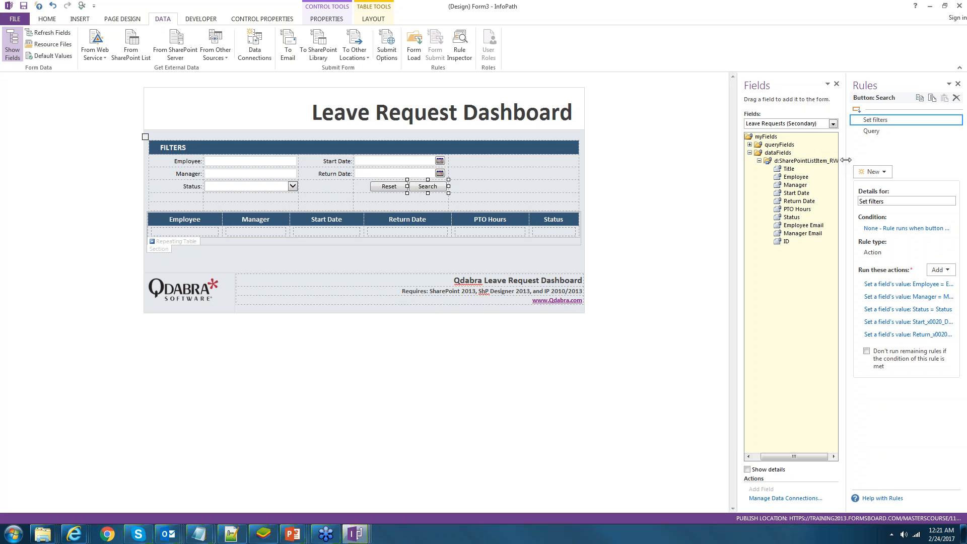
drag(846, 159, 845, 160)
click(362, 174)
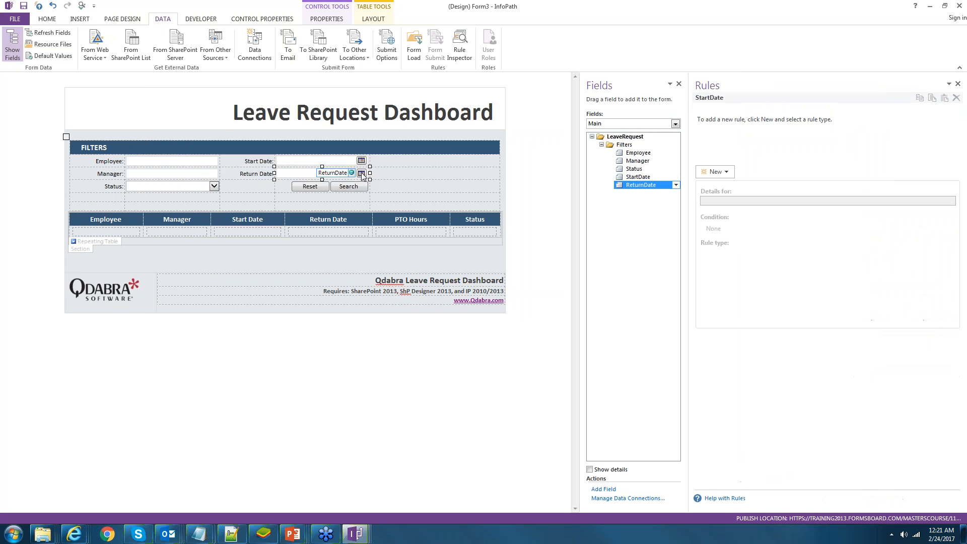
click(362, 163)
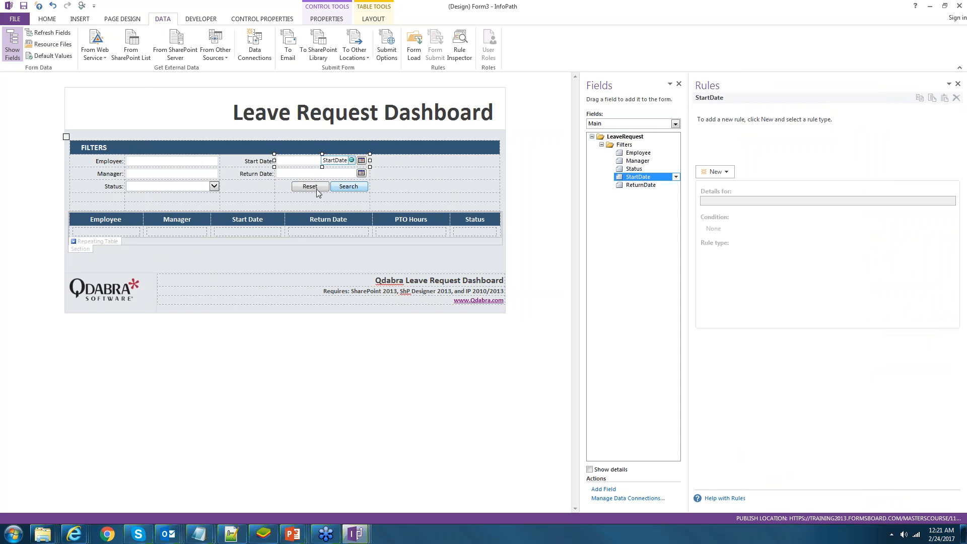
click(353, 189)
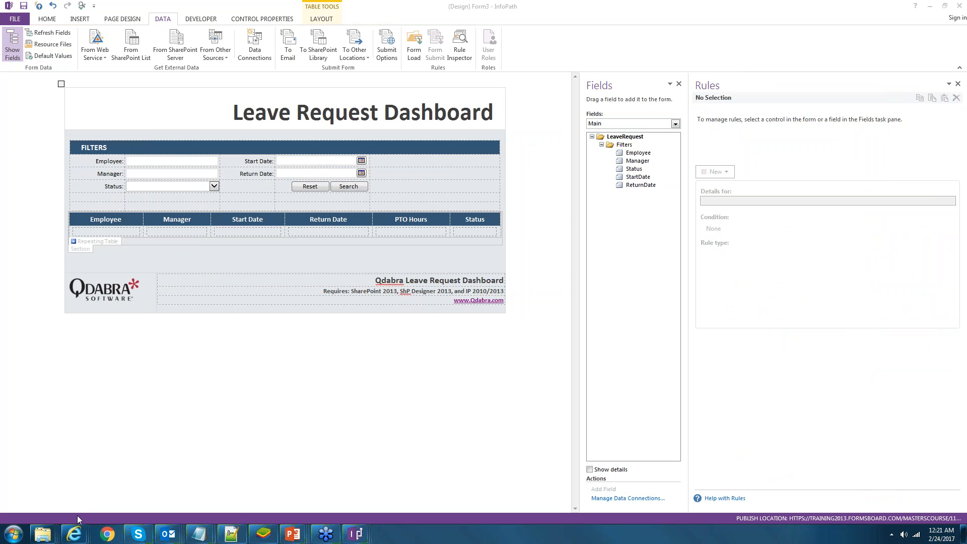
- Show the Internet Explorer taskbar jump list of open browser pages
right_click(73, 535)
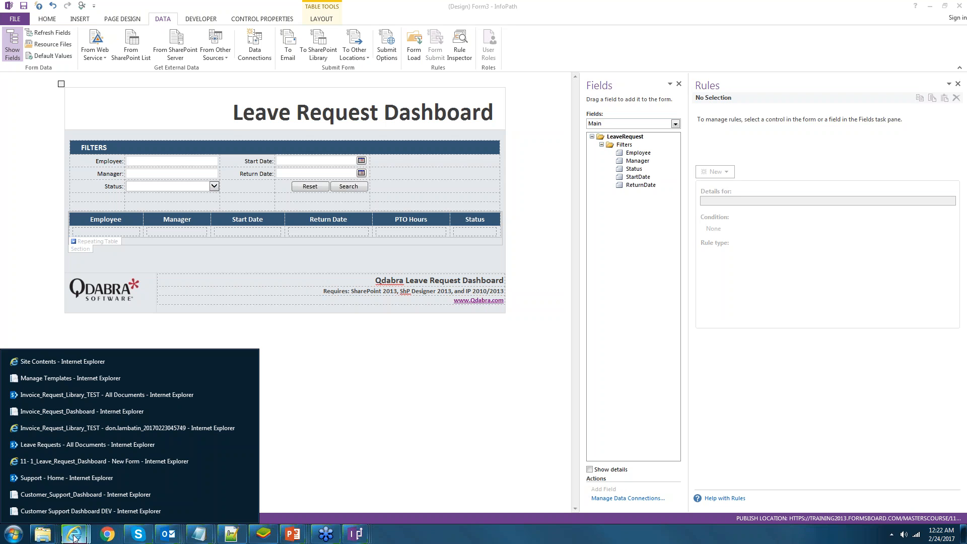
- Open the Customer_Support_Dashboard page and load its 17 active tickets with Get Active Tickets
click(90, 510)
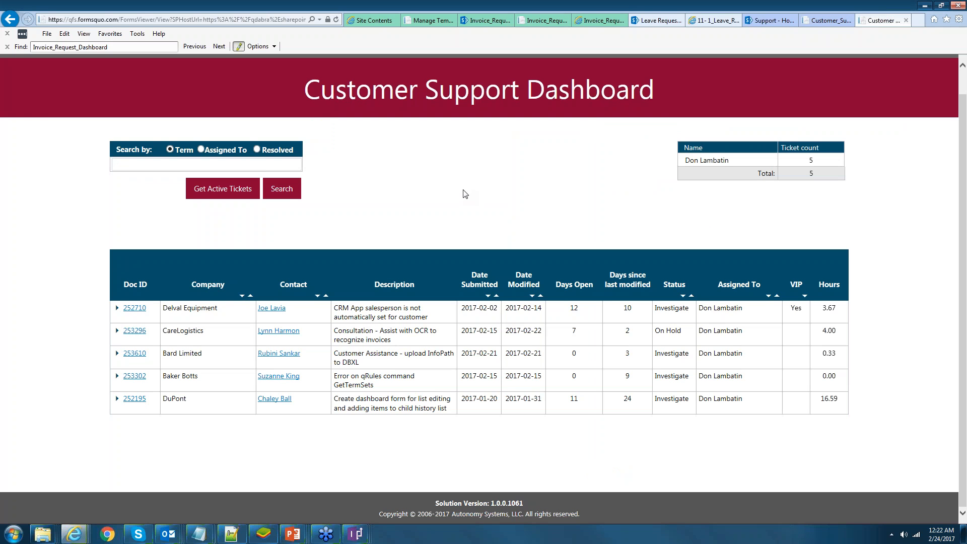
click(243, 195)
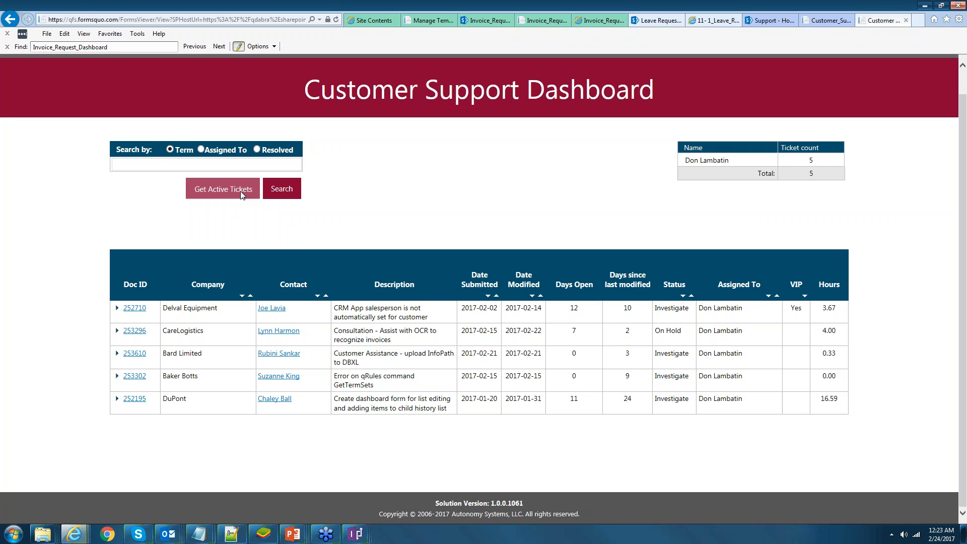
click(243, 195)
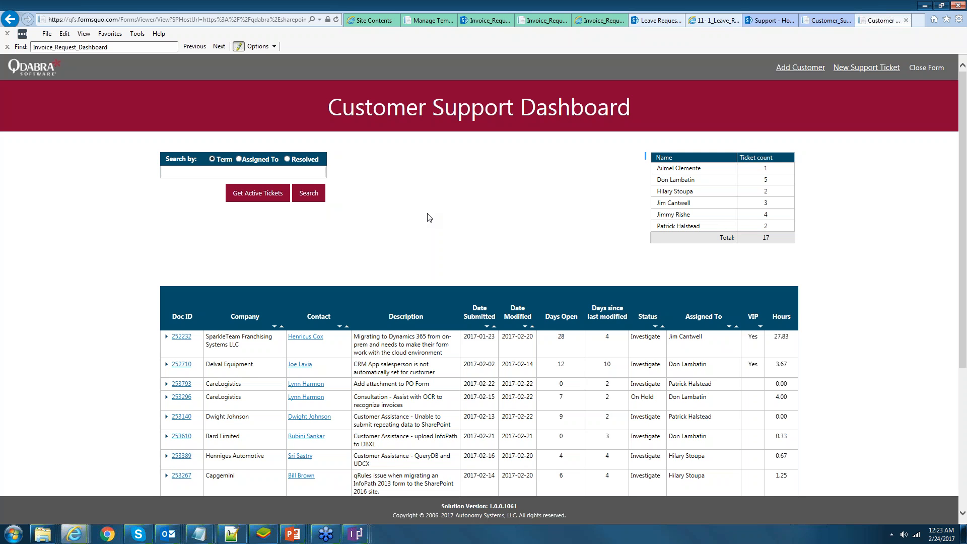
- Zoom the ticket page out with Ctrl+minus and show the recent File Explorer folders
key(ctrl+minus)
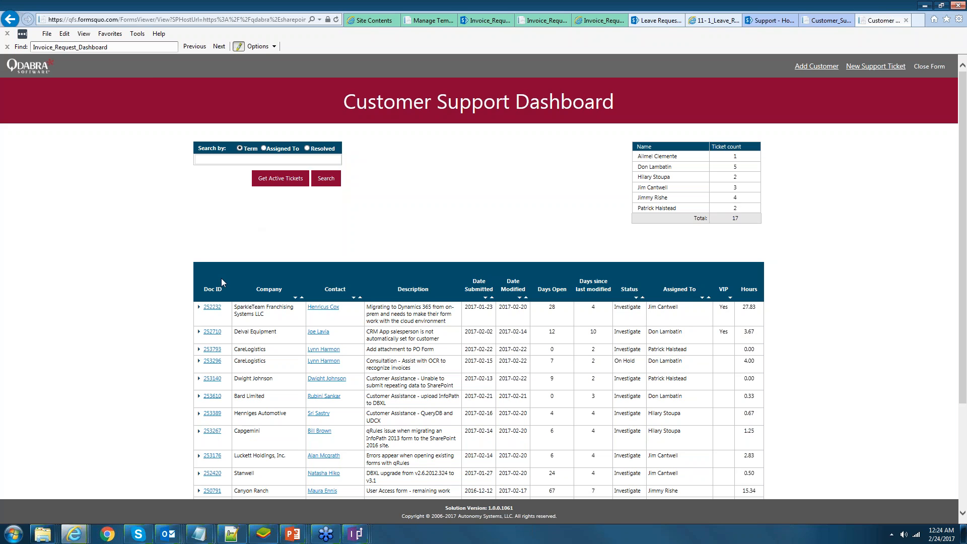
right_click(54, 541)
click(463, 227)
right_click(35, 532)
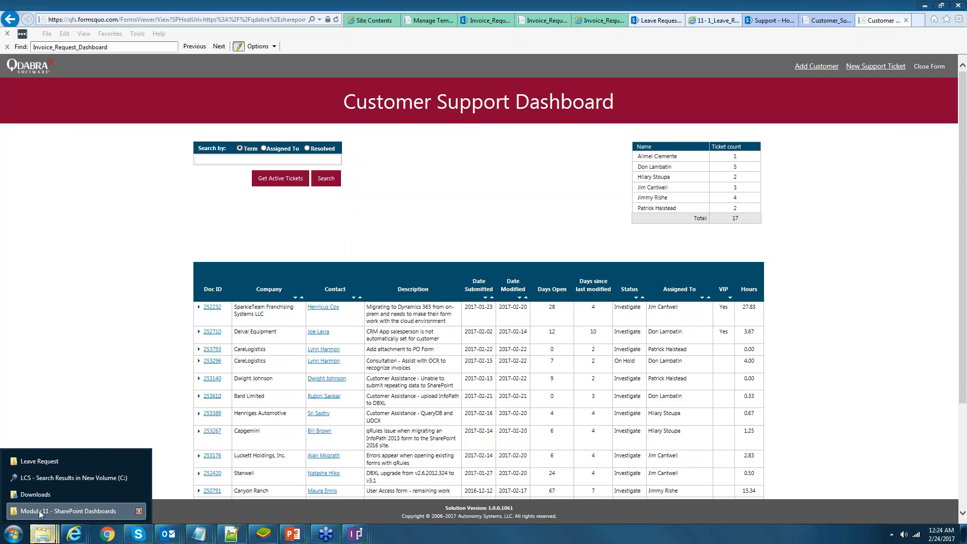
- Open the Customer Support Dashboard .xsn from the Webinar 20170223 folder in InfoPath Design mode
click(38, 510)
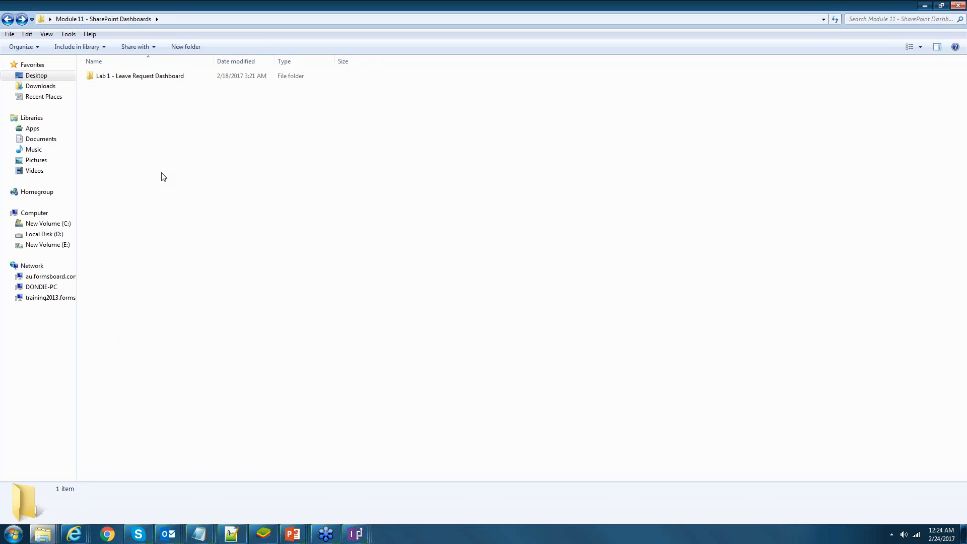
key(alt+Right)
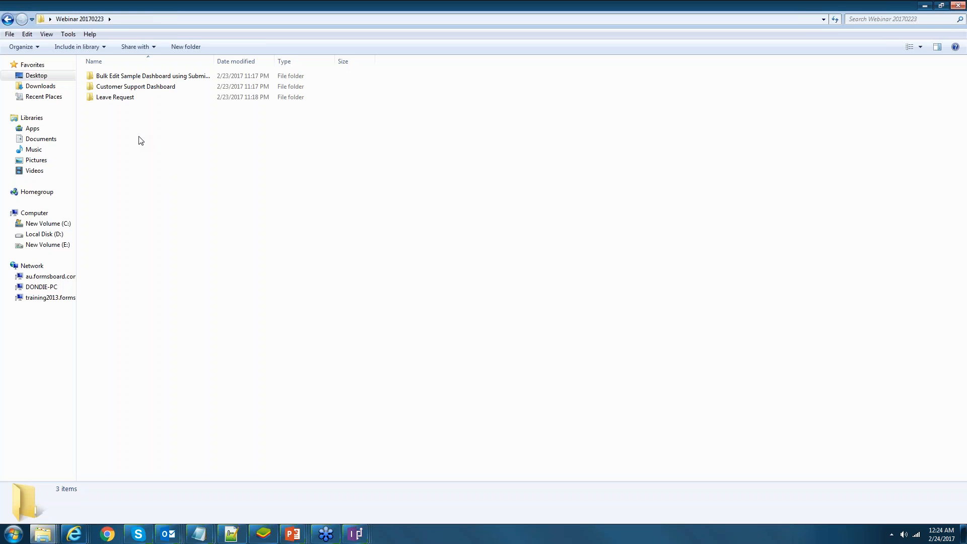
double_click(161, 86)
click(162, 79)
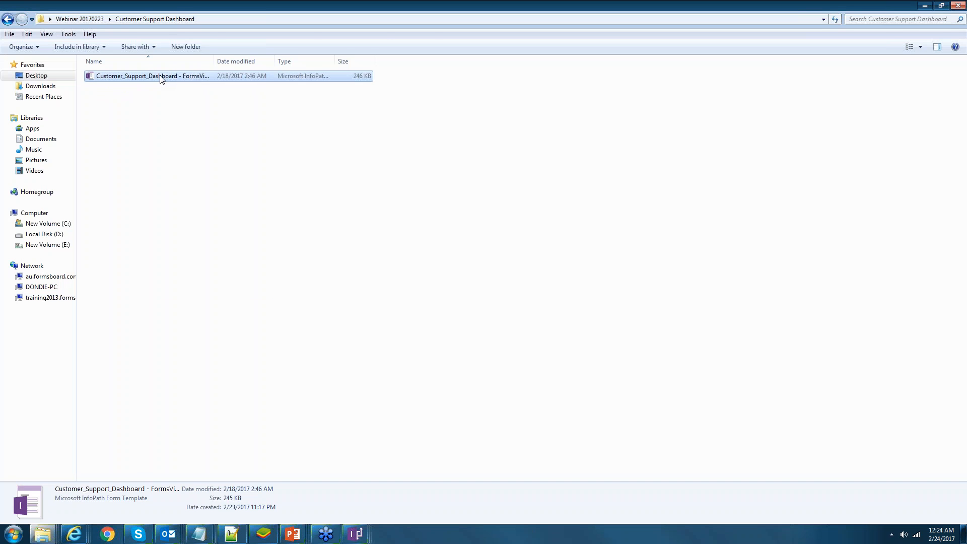
right_click(162, 79)
click(186, 93)
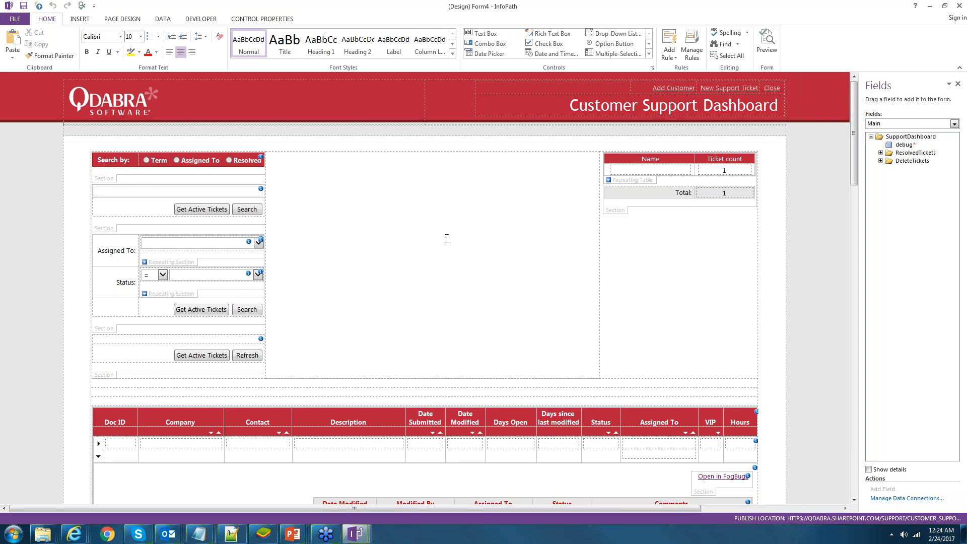
- Examine the Assigned To filter field and FormLogic data source, then return to Internet Explorer
click(447, 239)
scroll(447, 239, down, 5)
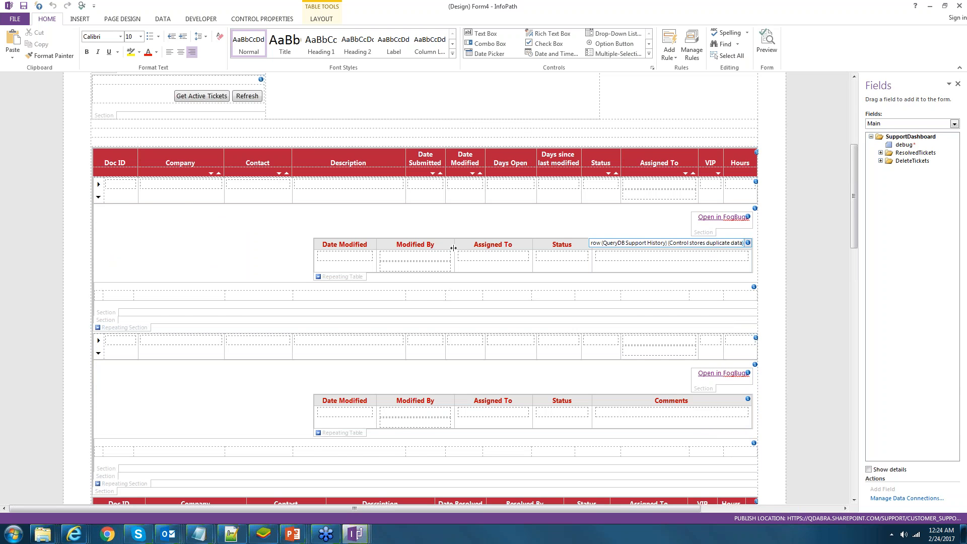
scroll(453, 248, up, 5)
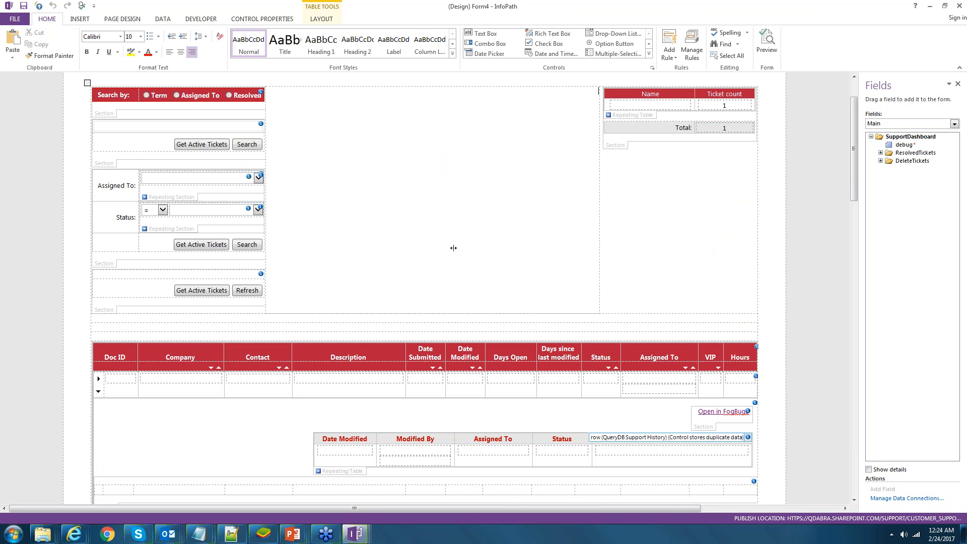
scroll(453, 248, up, 1)
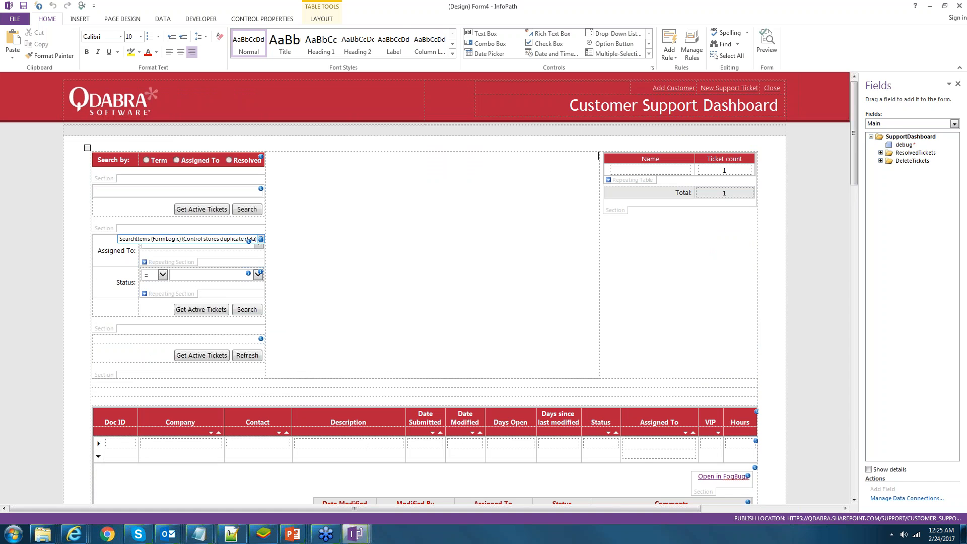
click(104, 229)
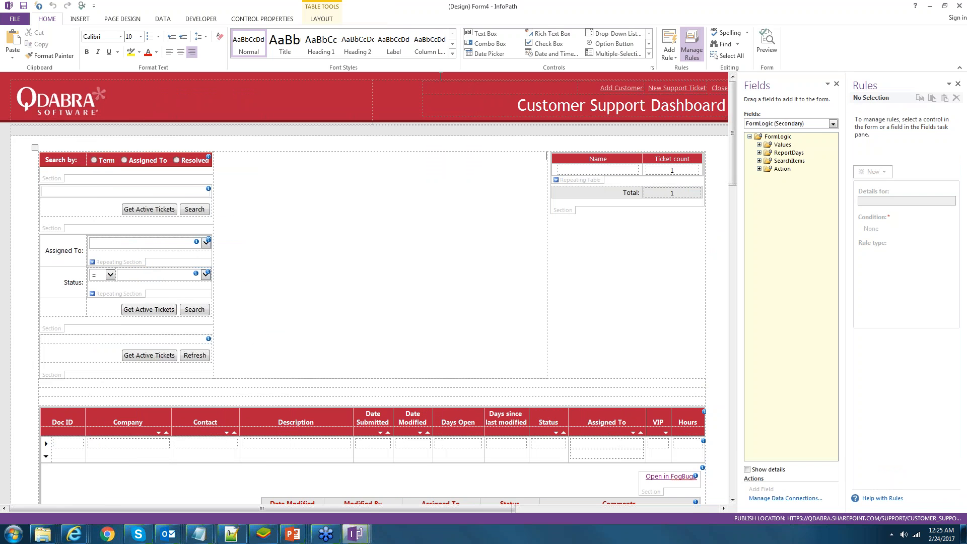
click(833, 123)
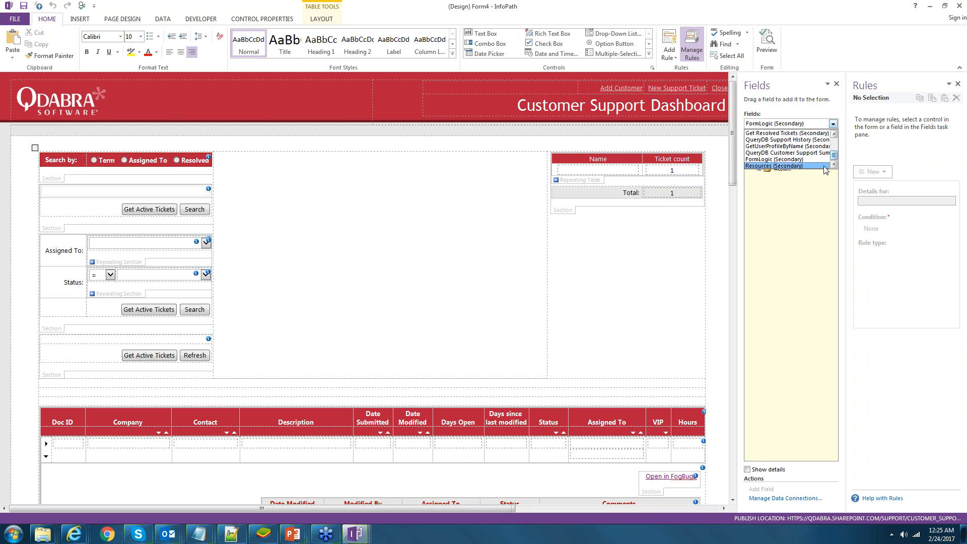
click(613, 331)
scroll(613, 331, down, 2)
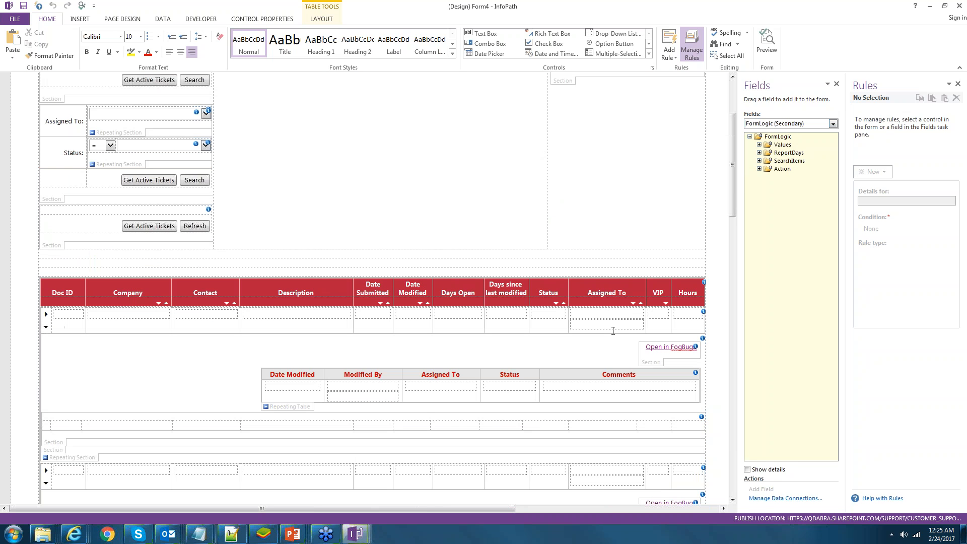
key(alt+Tab)
key(alt+Tab)
key(alt+Tab)
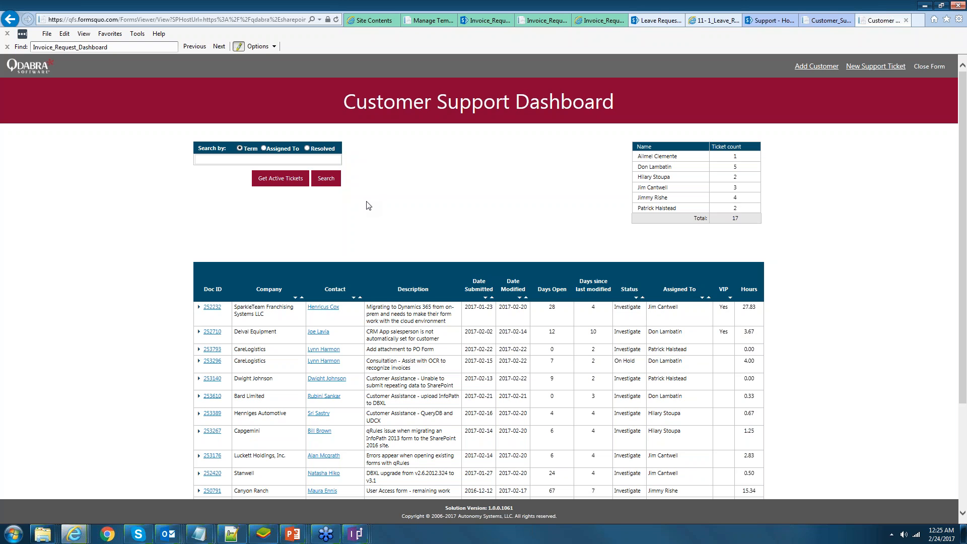
- Expand Luckett Holdings ticket 246597 to review its modification and status history
scroll(243, 155, down, 1)
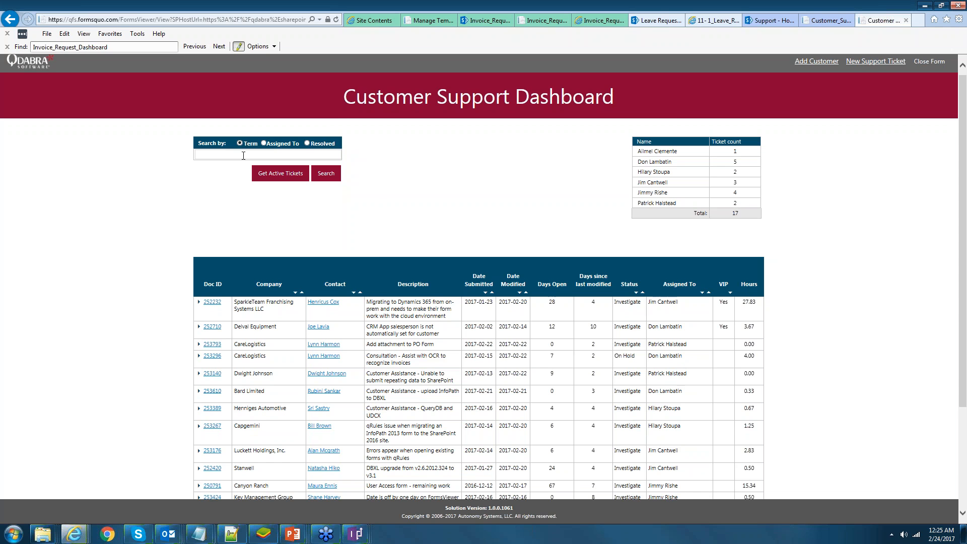
scroll(226, 375, down, 2)
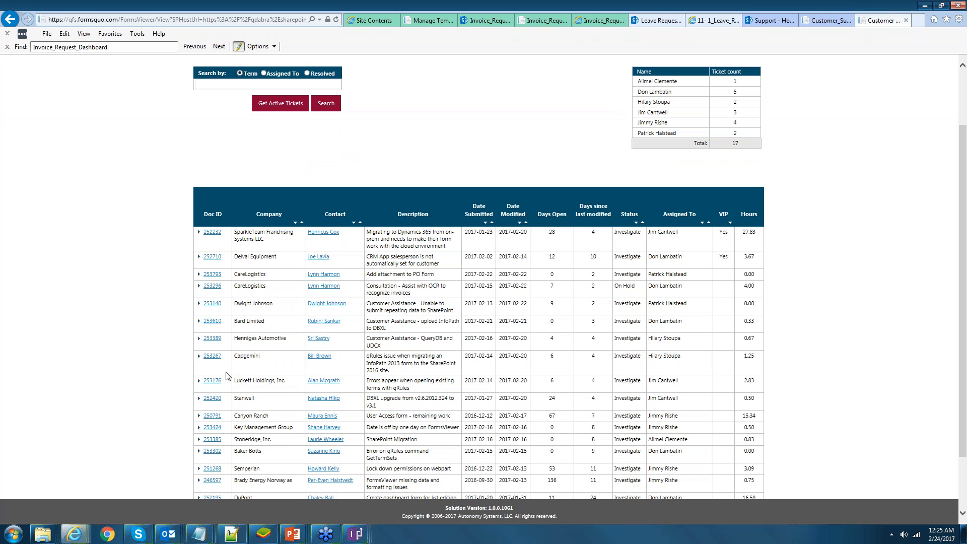
click(199, 381)
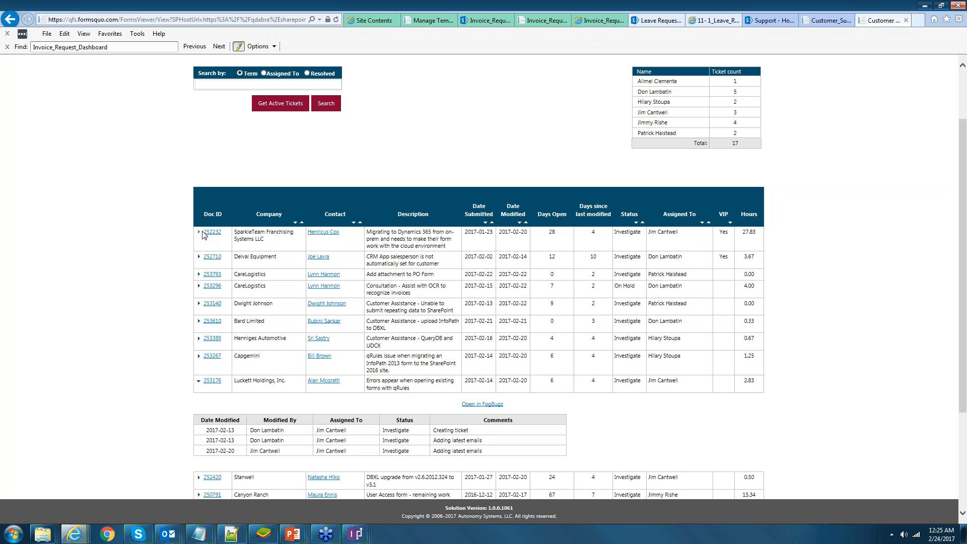
scroll(623, 361, down, 3)
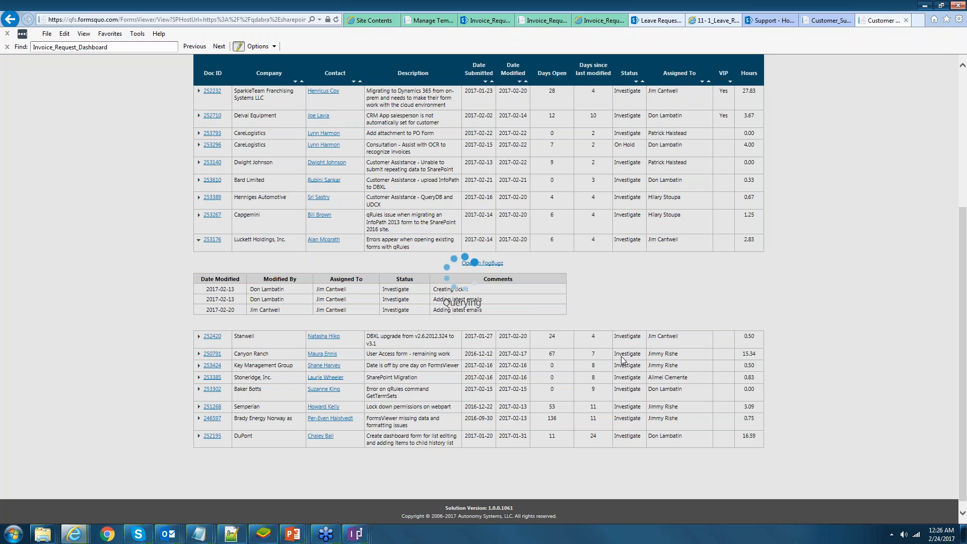
scroll(623, 361, down, 1)
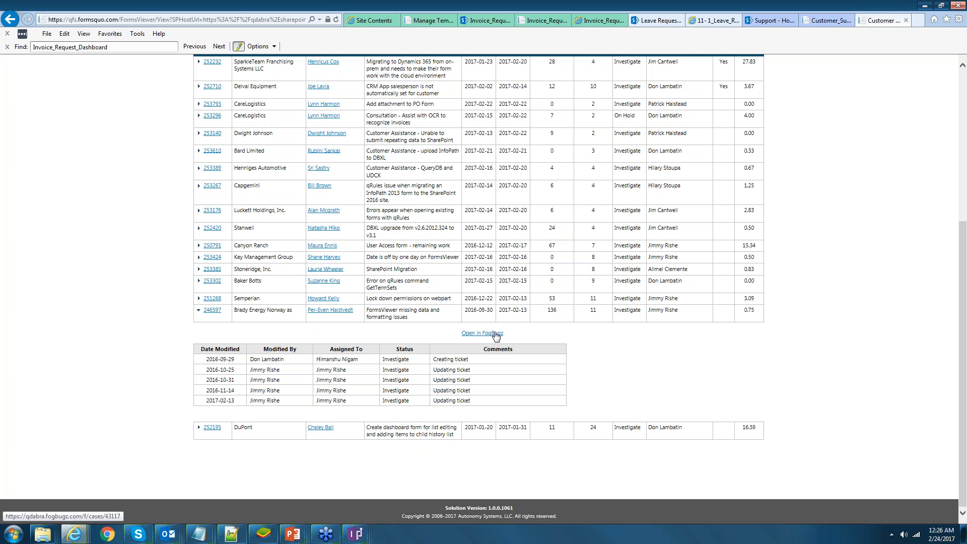
scroll(496, 336, up, 1)
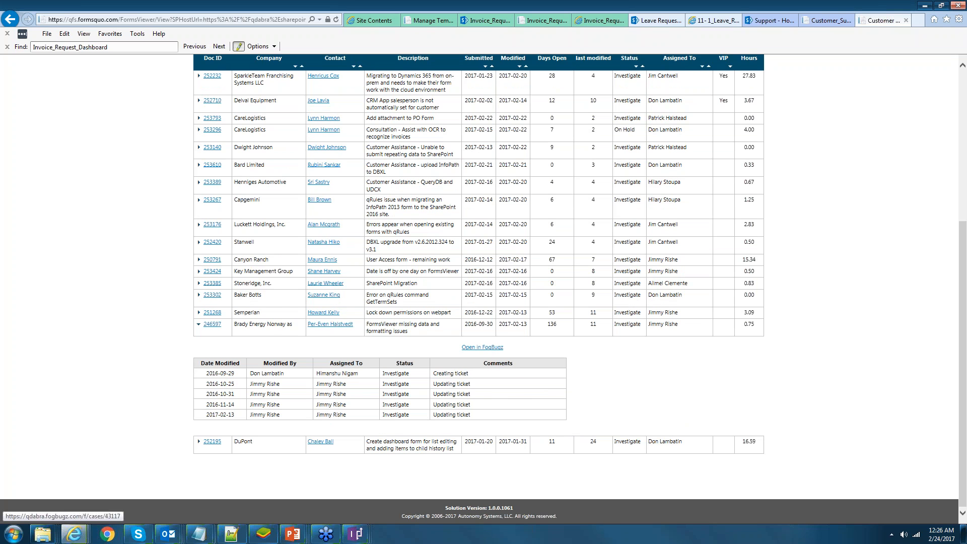
scroll(777, 182, up, 5)
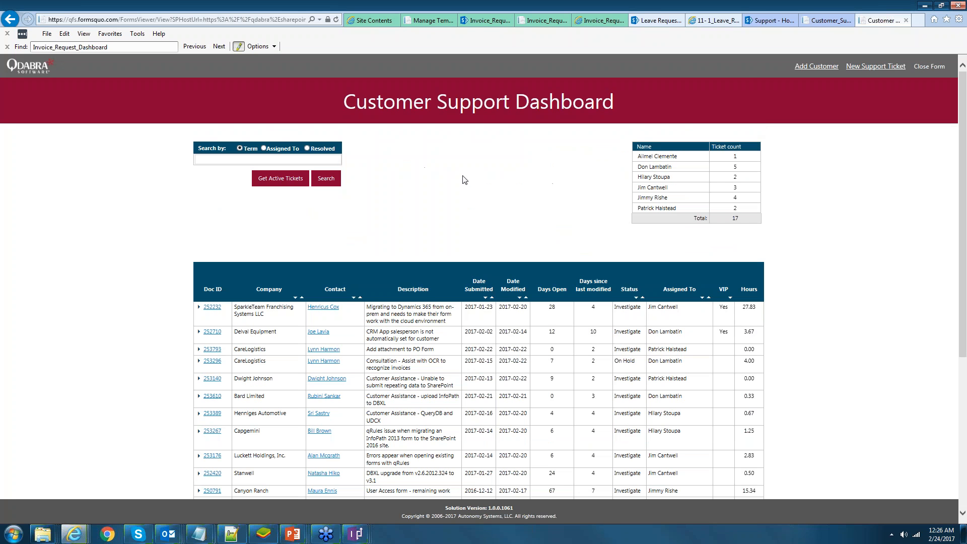
- List the resolved tickets and read the help note about follow-up tagging
click(308, 149)
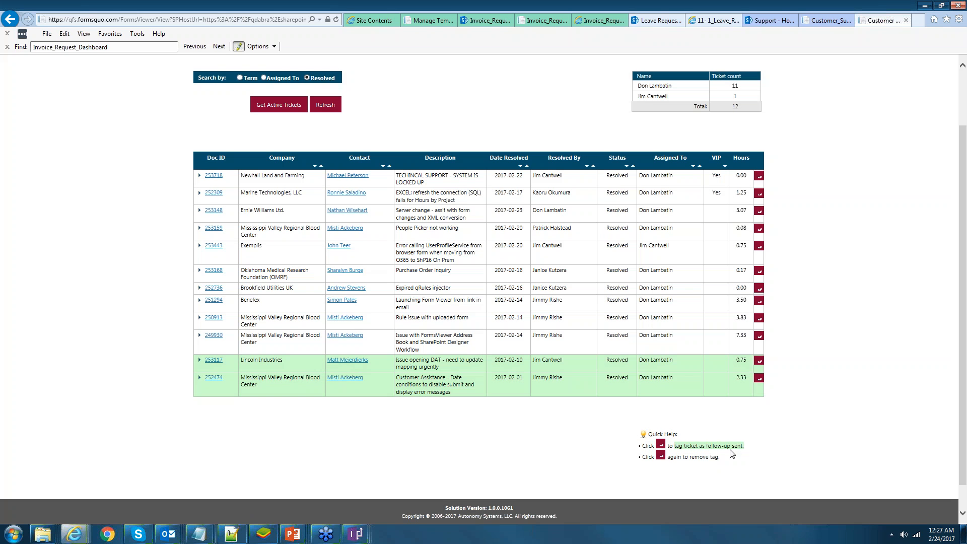
triple_click(730, 447)
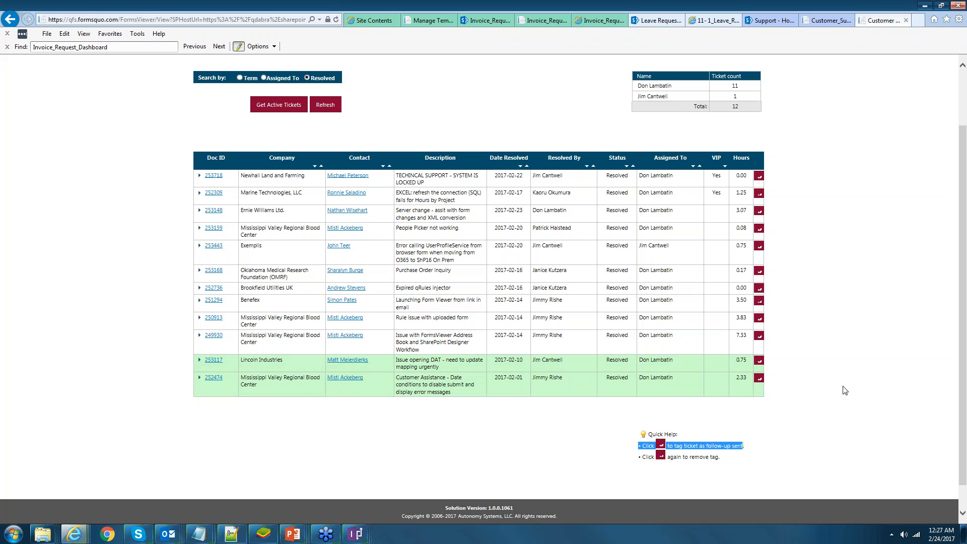
click(846, 390)
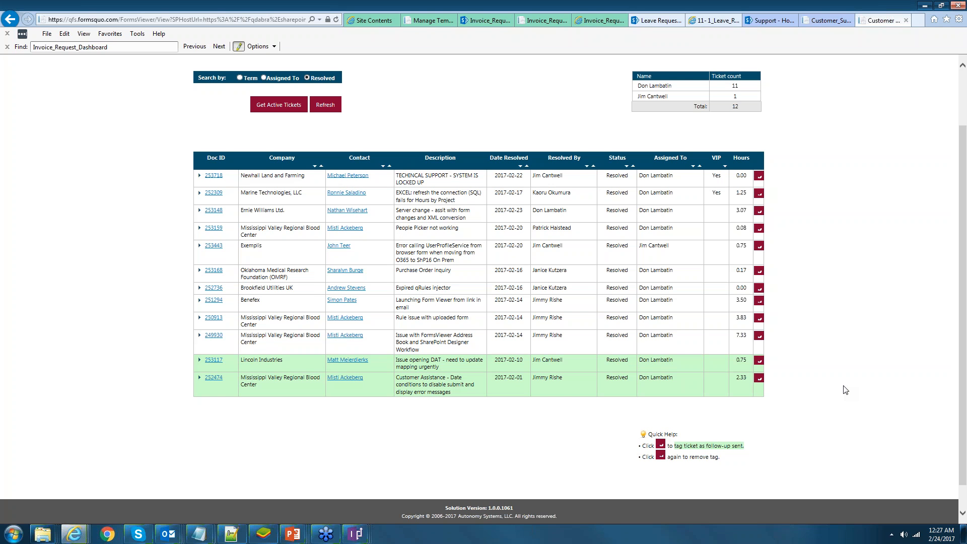
- Start a follow-up email to ticket 253117's contact from its contact link
scroll(845, 390, up, 1)
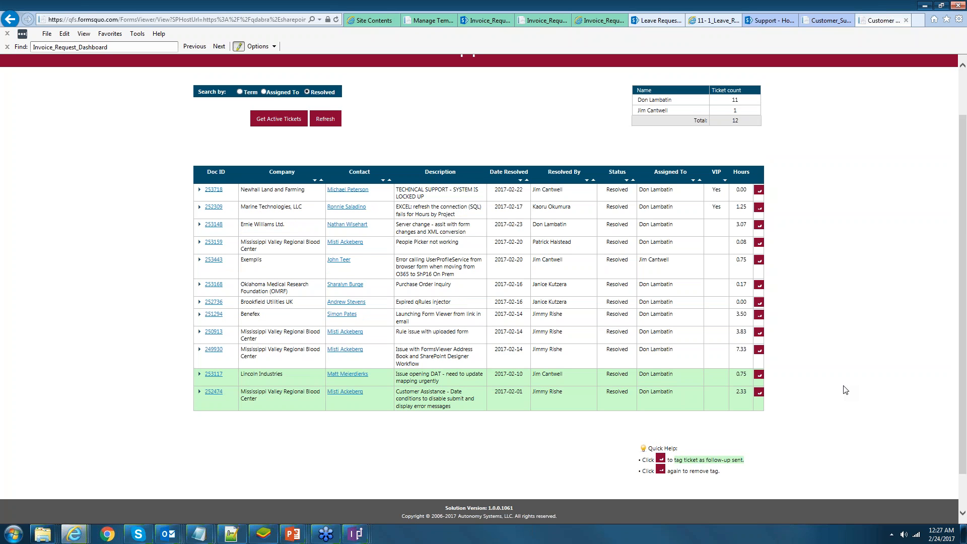
scroll(416, 202, up, 2)
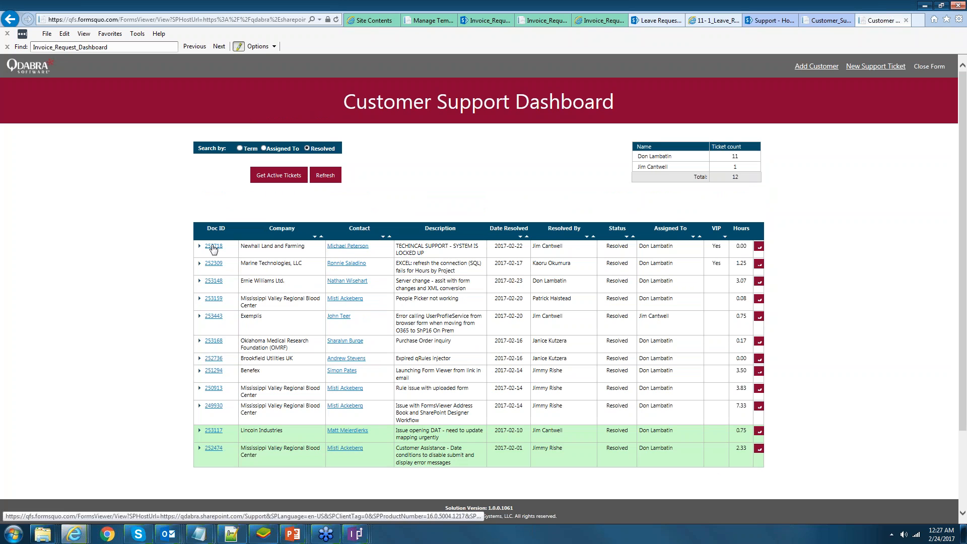
click(349, 247)
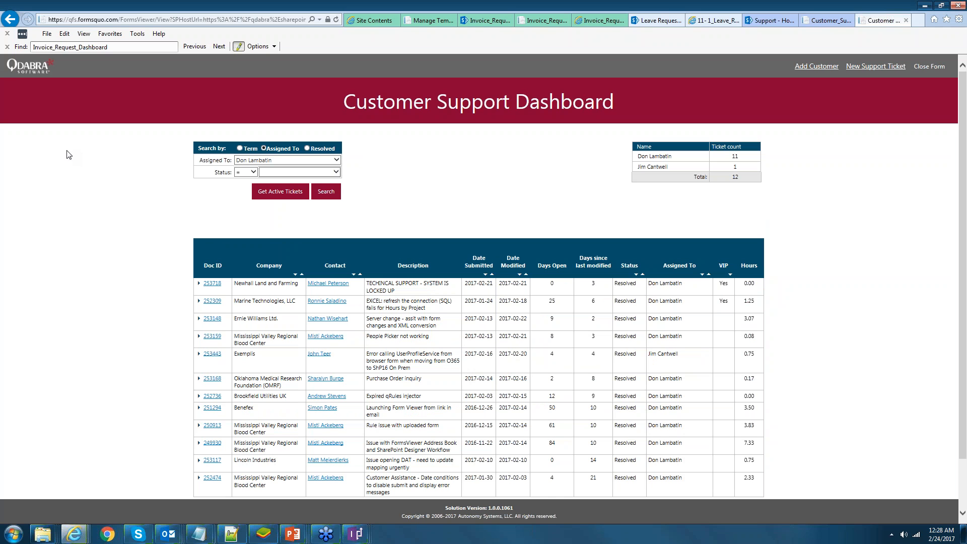
- Filter the agent's tickets to Status != Closed and search, returning 16 results
click(335, 173)
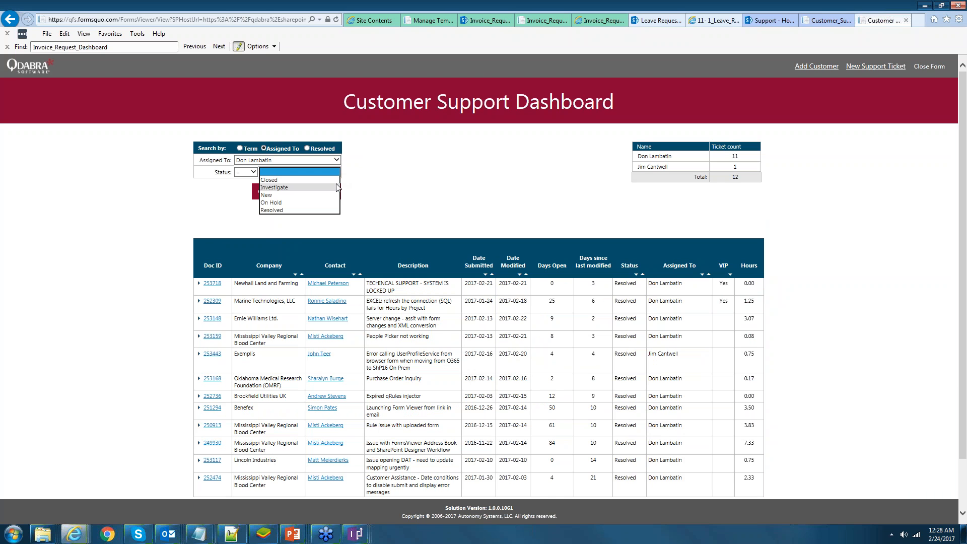
click(254, 173)
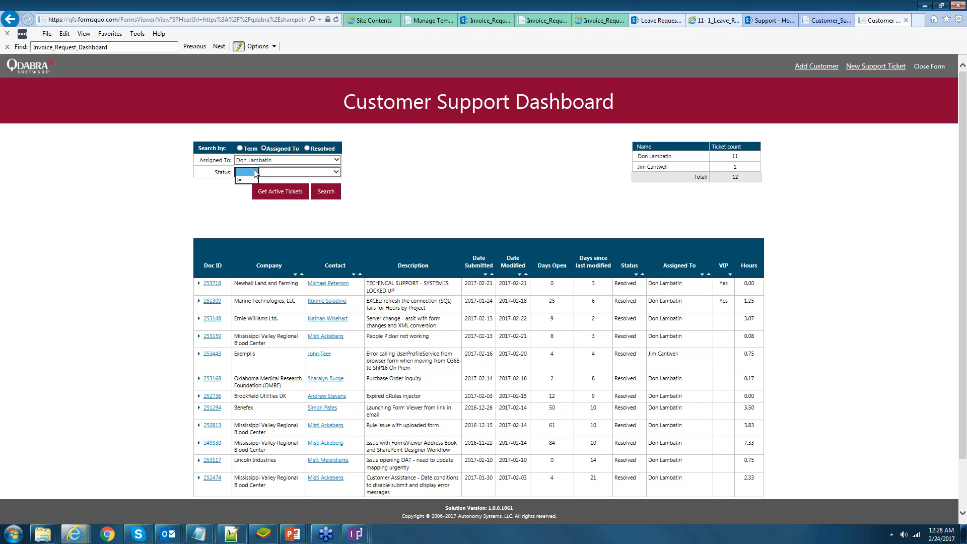
click(392, 170)
click(336, 172)
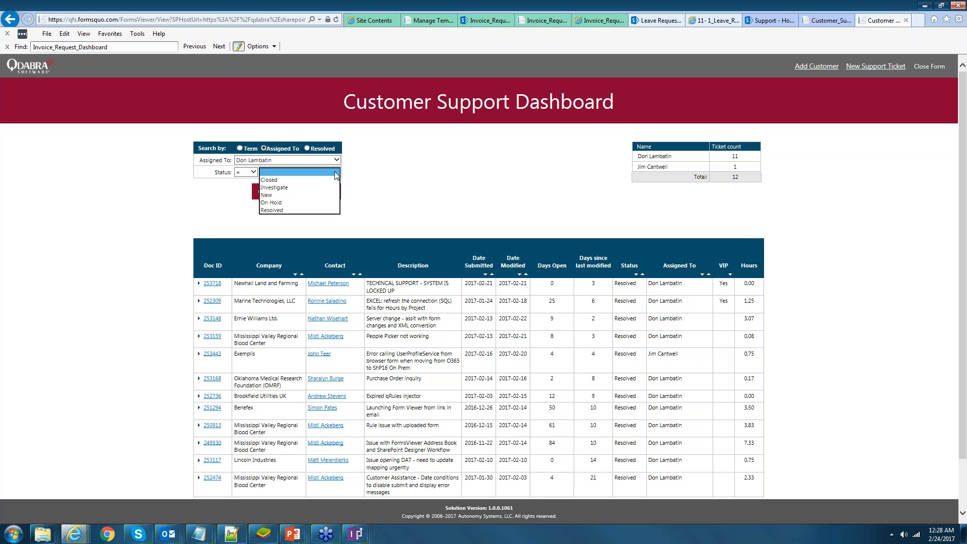
click(397, 171)
click(253, 172)
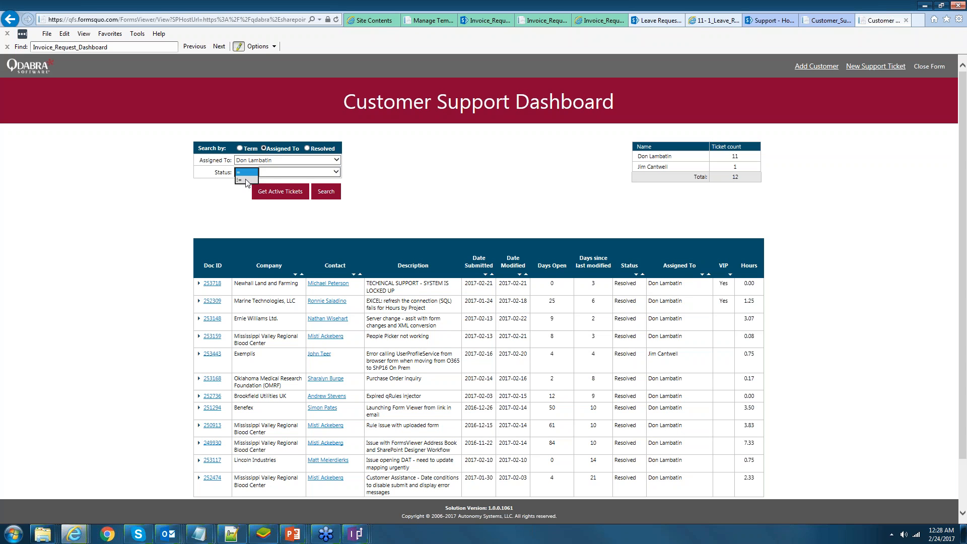
click(246, 180)
click(296, 171)
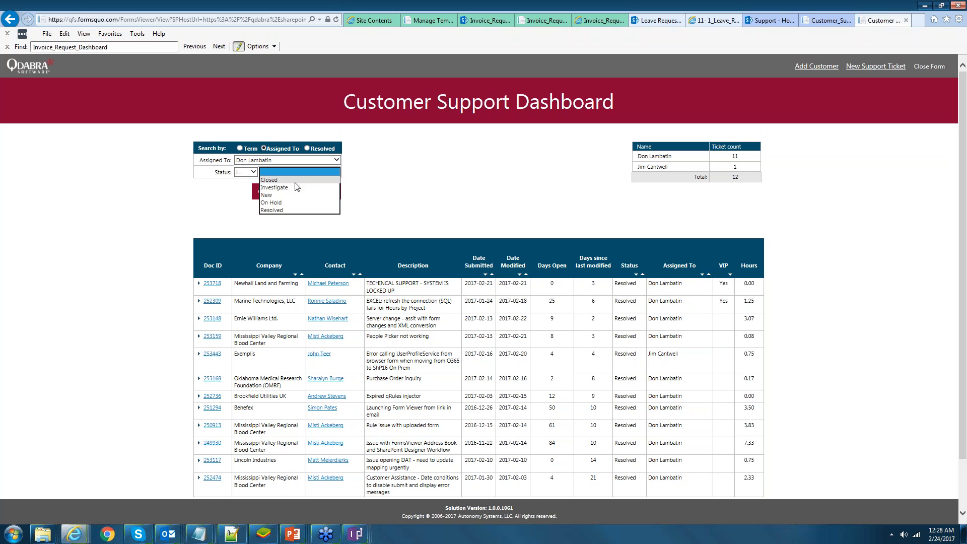
click(296, 183)
click(392, 184)
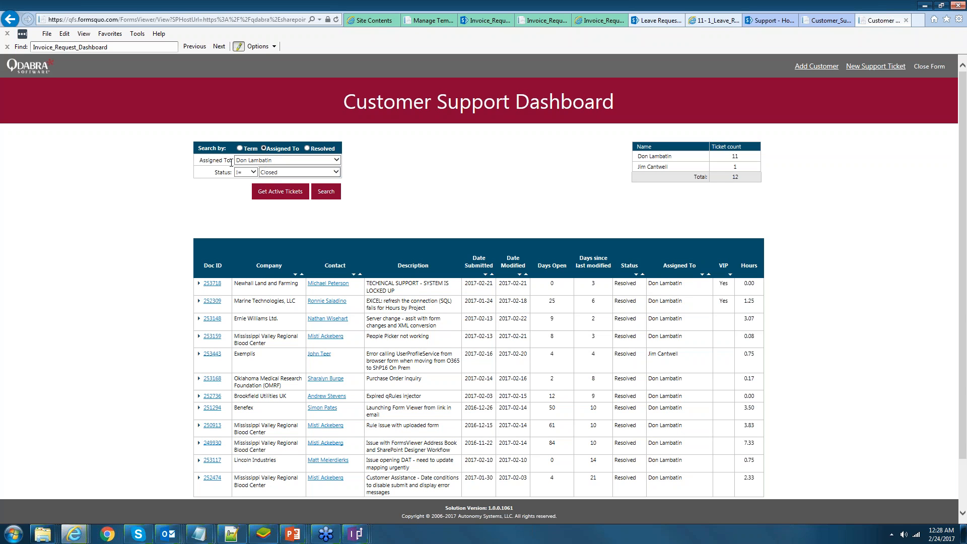
click(328, 199)
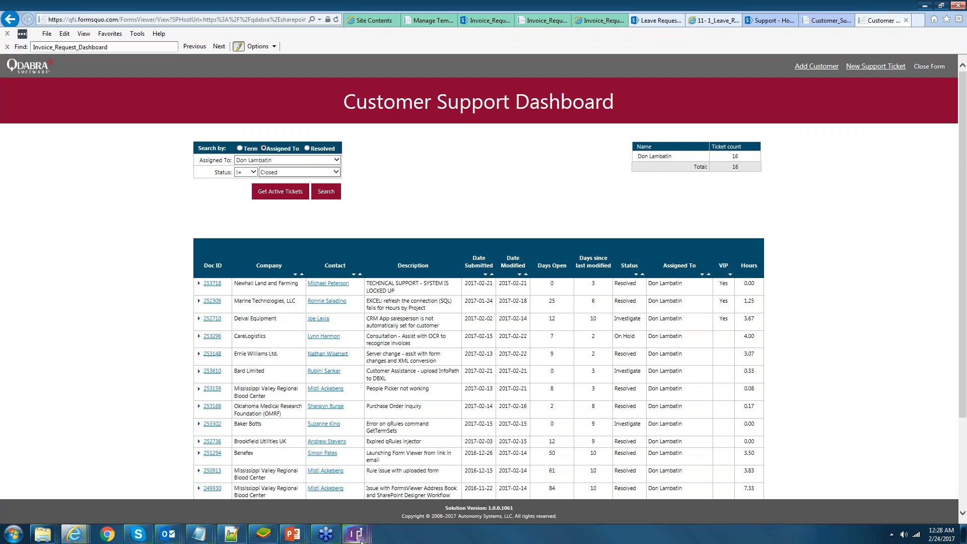
scroll(640, 229, down, 3)
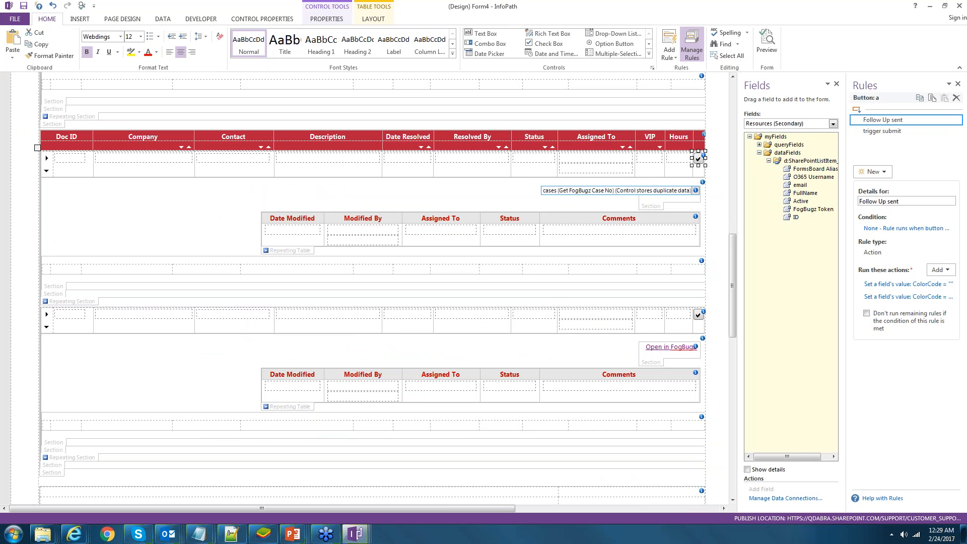
click(882, 131)
drag(840, 240, 531, 240)
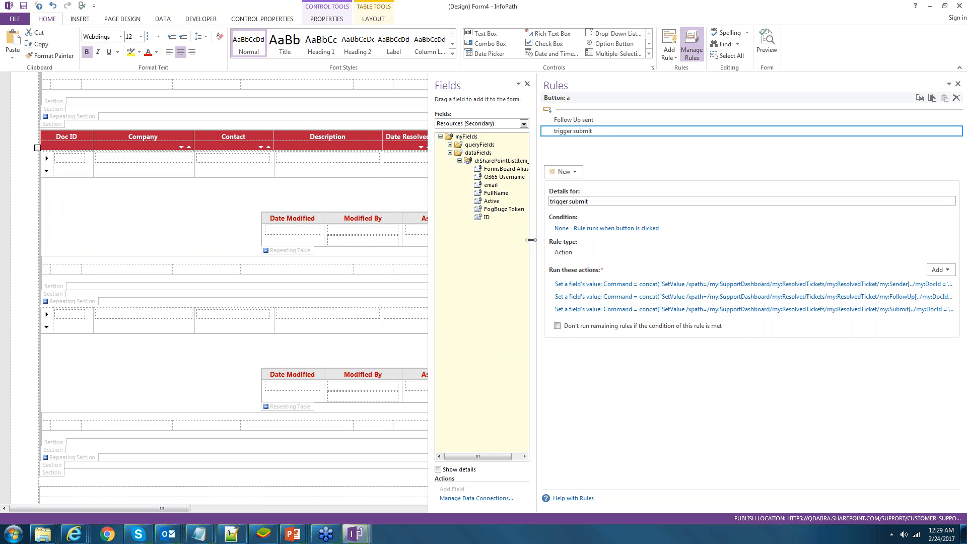
drag(531, 241, 404, 241)
click(272, 286)
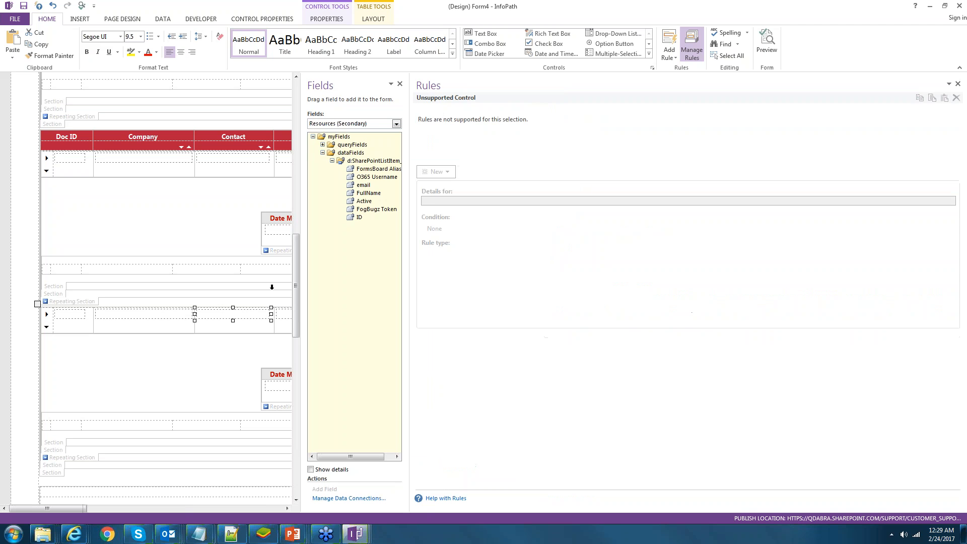
click(72, 457)
click(344, 126)
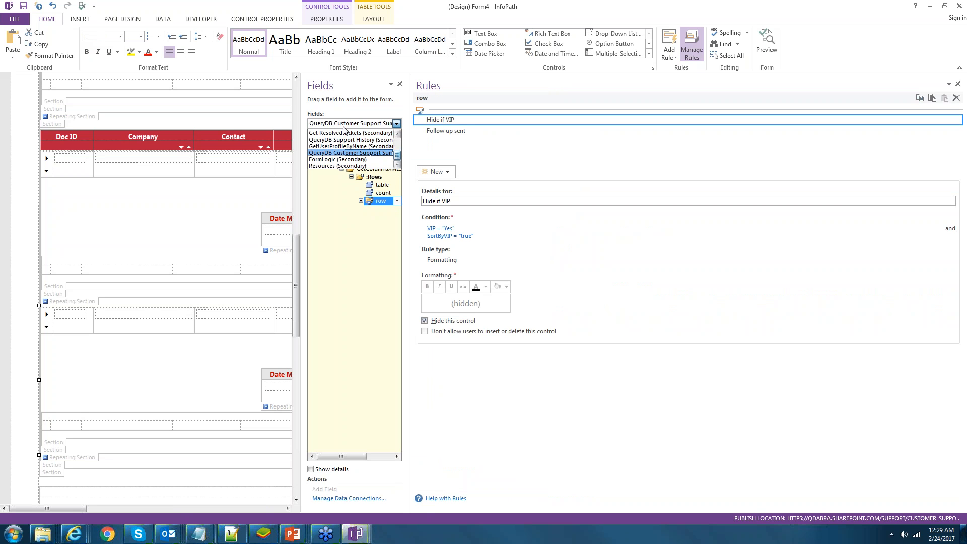
scroll(343, 132, up, 5)
click(344, 133)
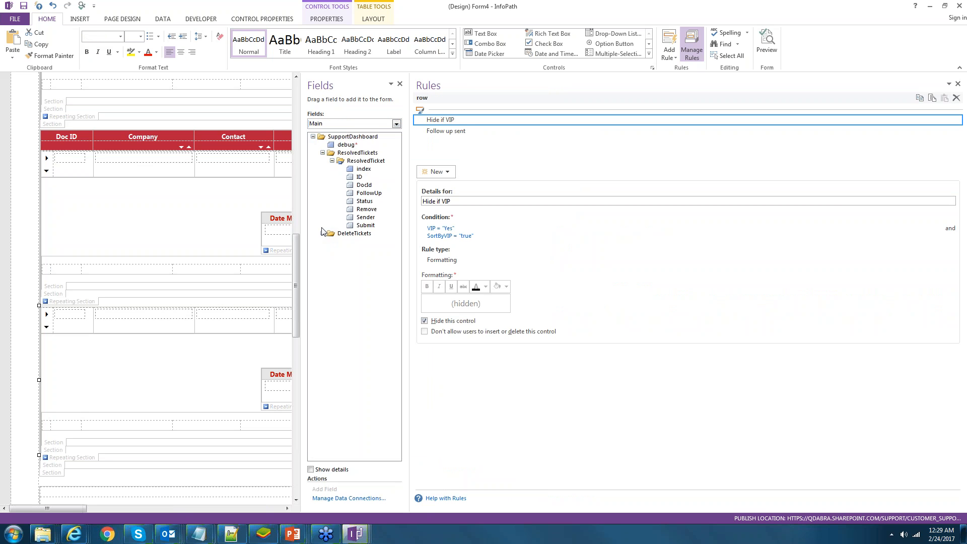
click(366, 225)
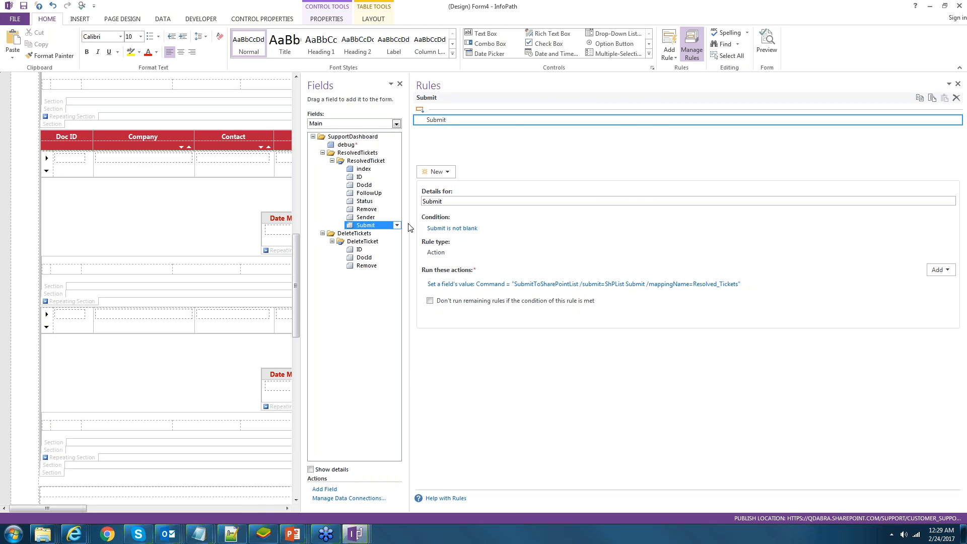
drag(409, 228, 617, 227)
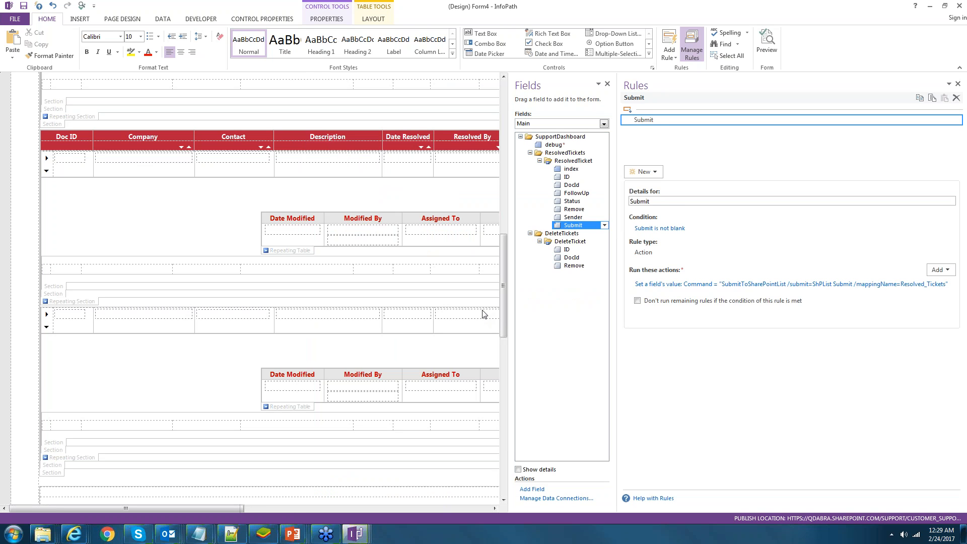
click(482, 314)
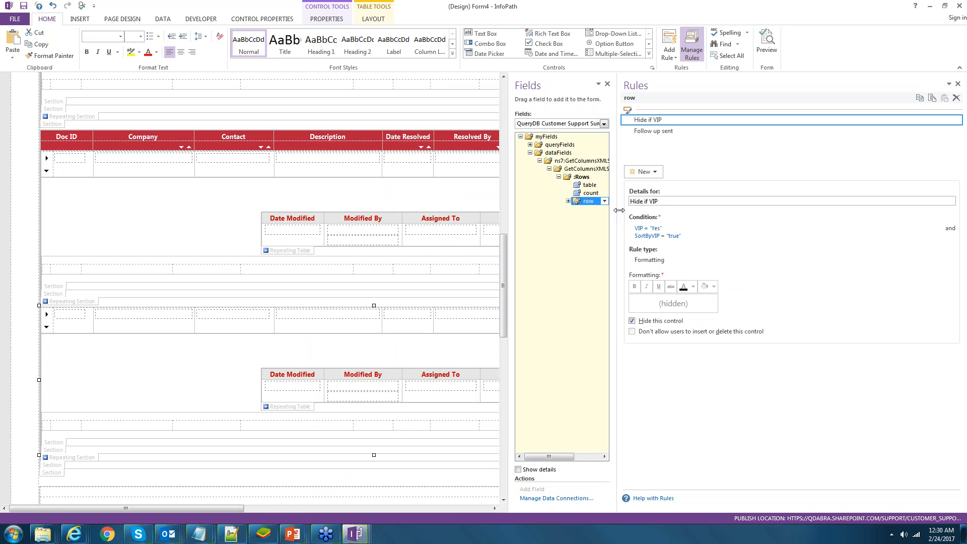
drag(619, 210, 624, 210)
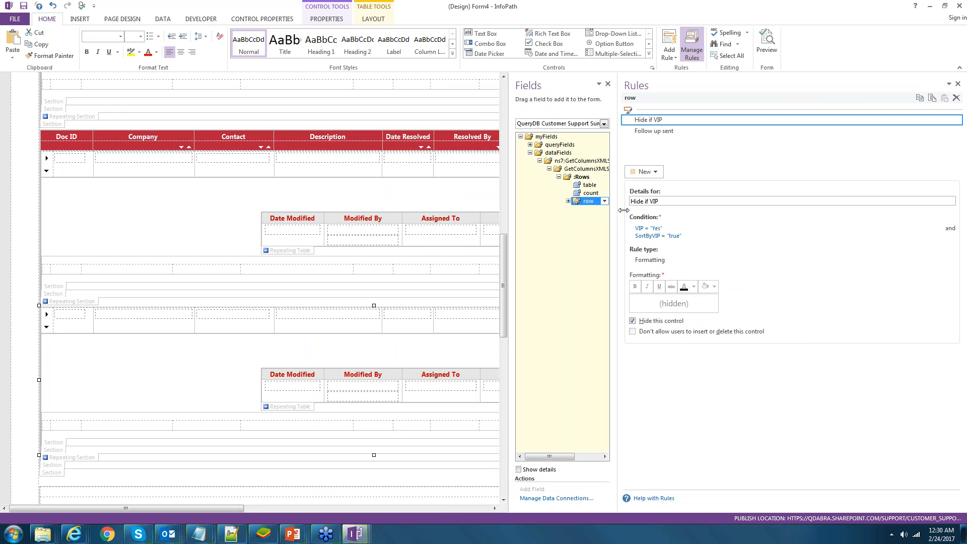
drag(623, 210, 687, 261)
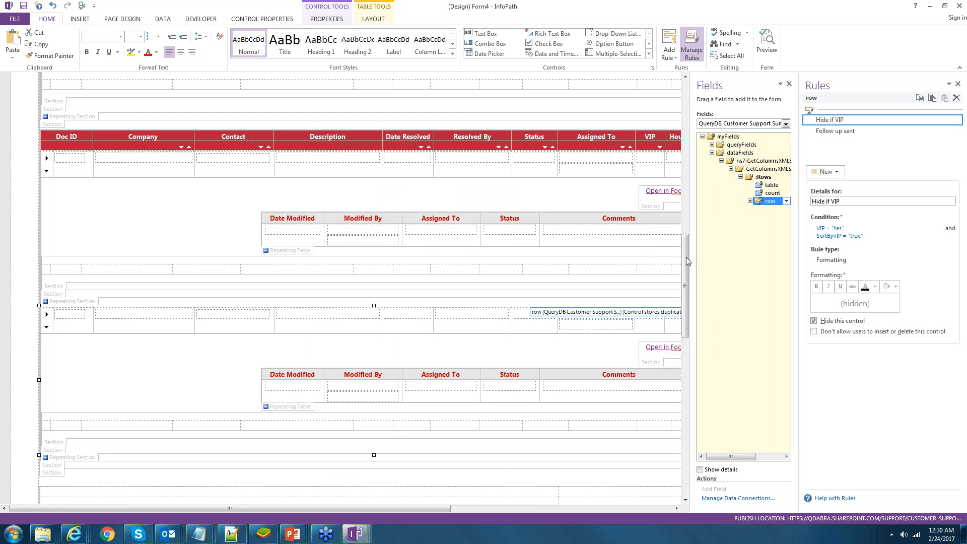
drag(686, 257, 685, 89)
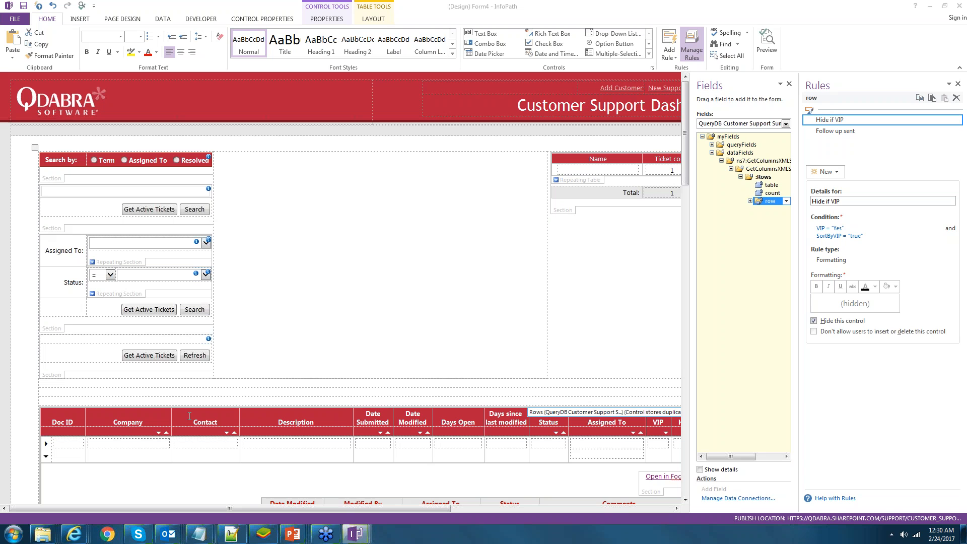
click(292, 534)
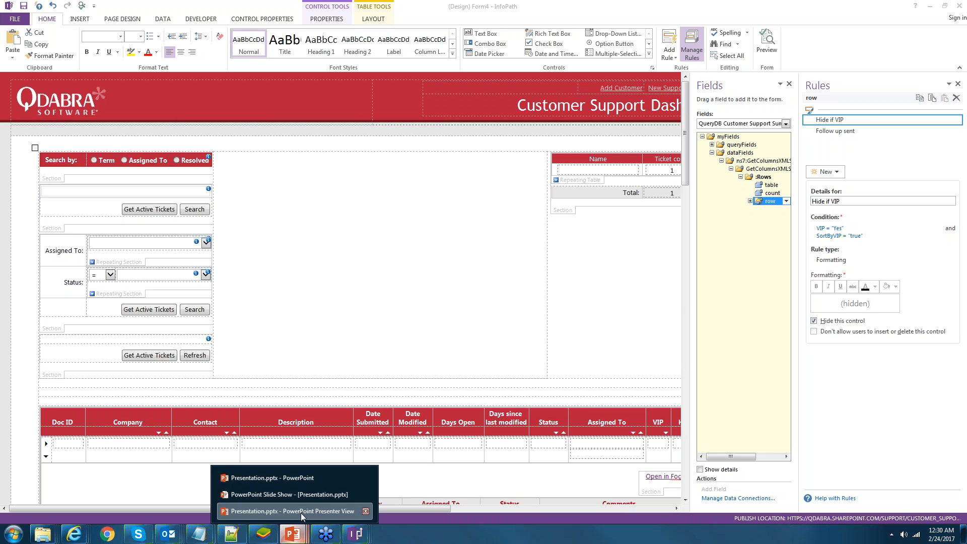
- Return to the PowerPoint slide show and advance past Quick Stats to the Questions? slide
click(301, 511)
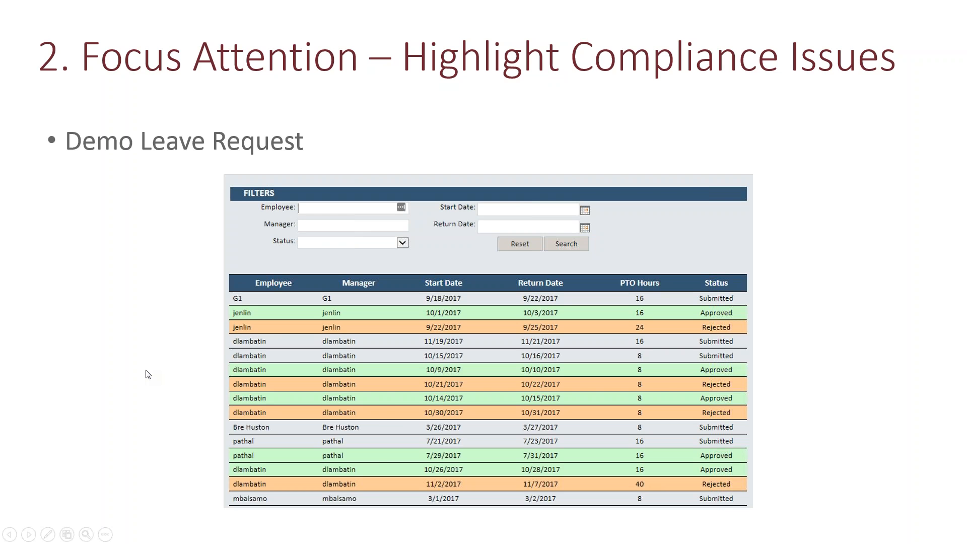
key(Right)
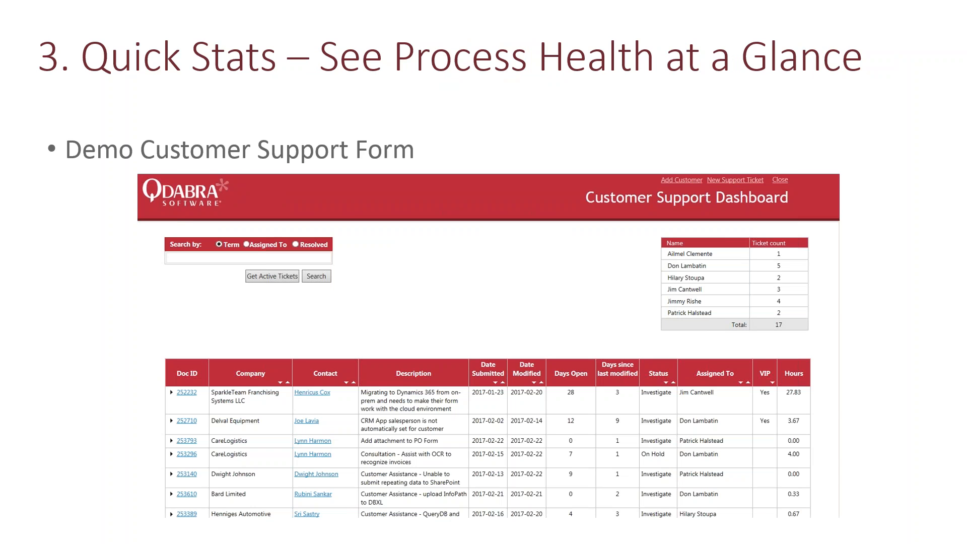
key(Right)
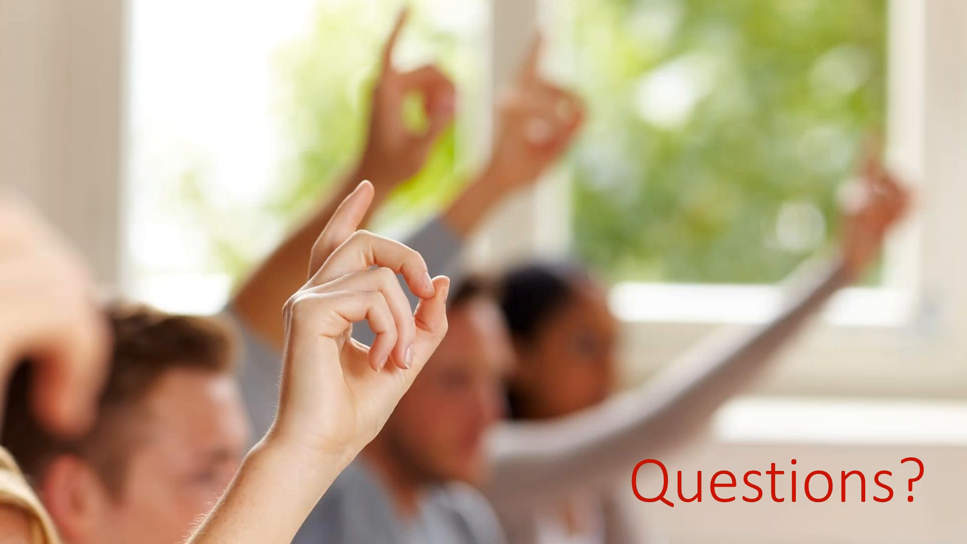